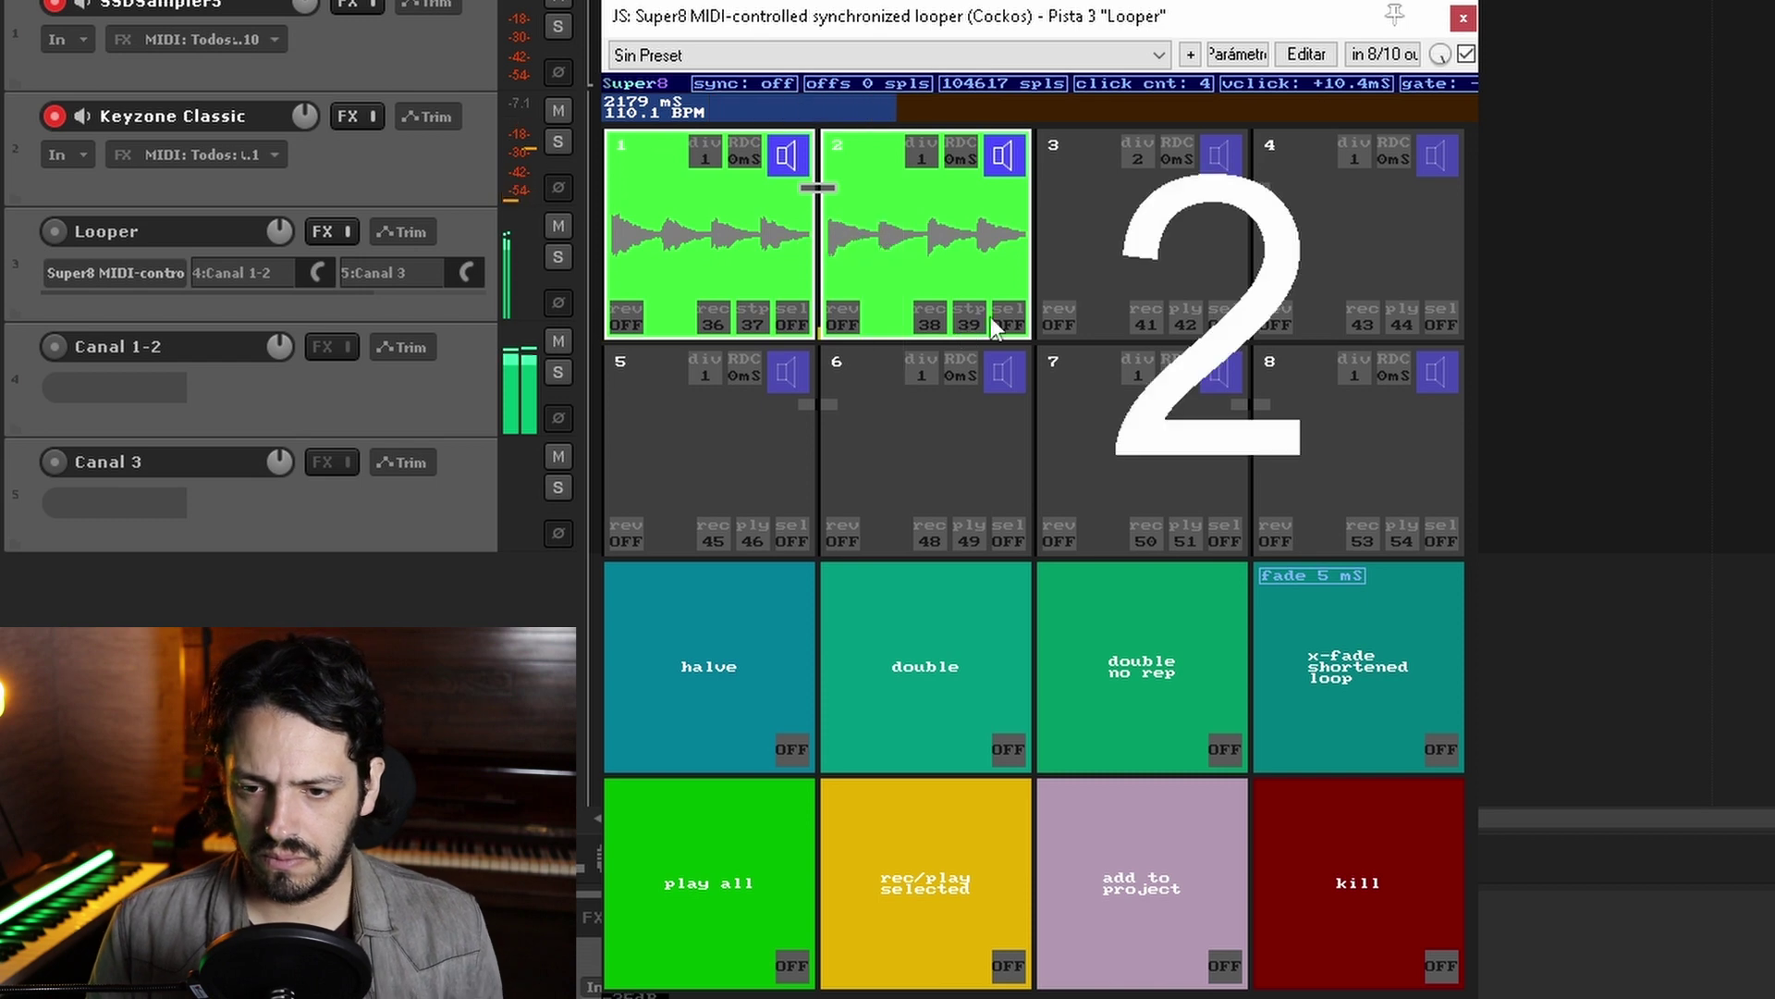
Step: Record a new loop in slot 3 of the Super8 looper over loops 1 and 2
{"action": "left_click", "coordinate": [1148, 321]}
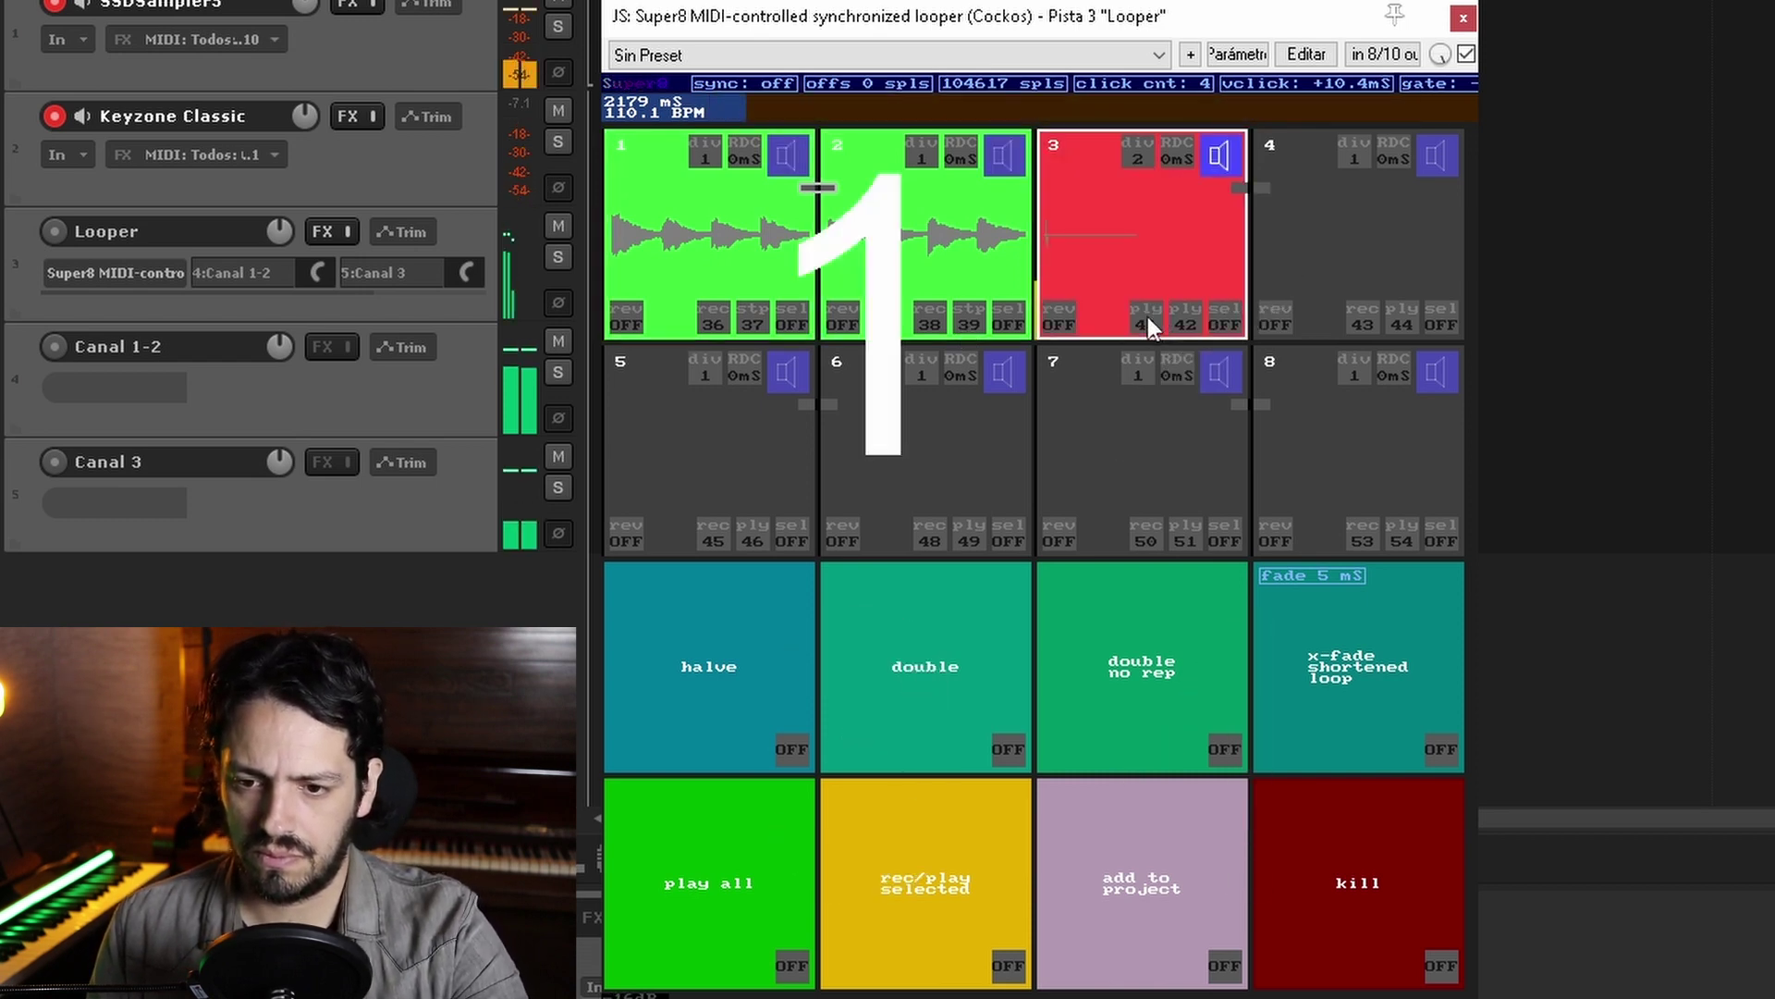
{"action": "left_click", "coordinate": [1174, 313]}
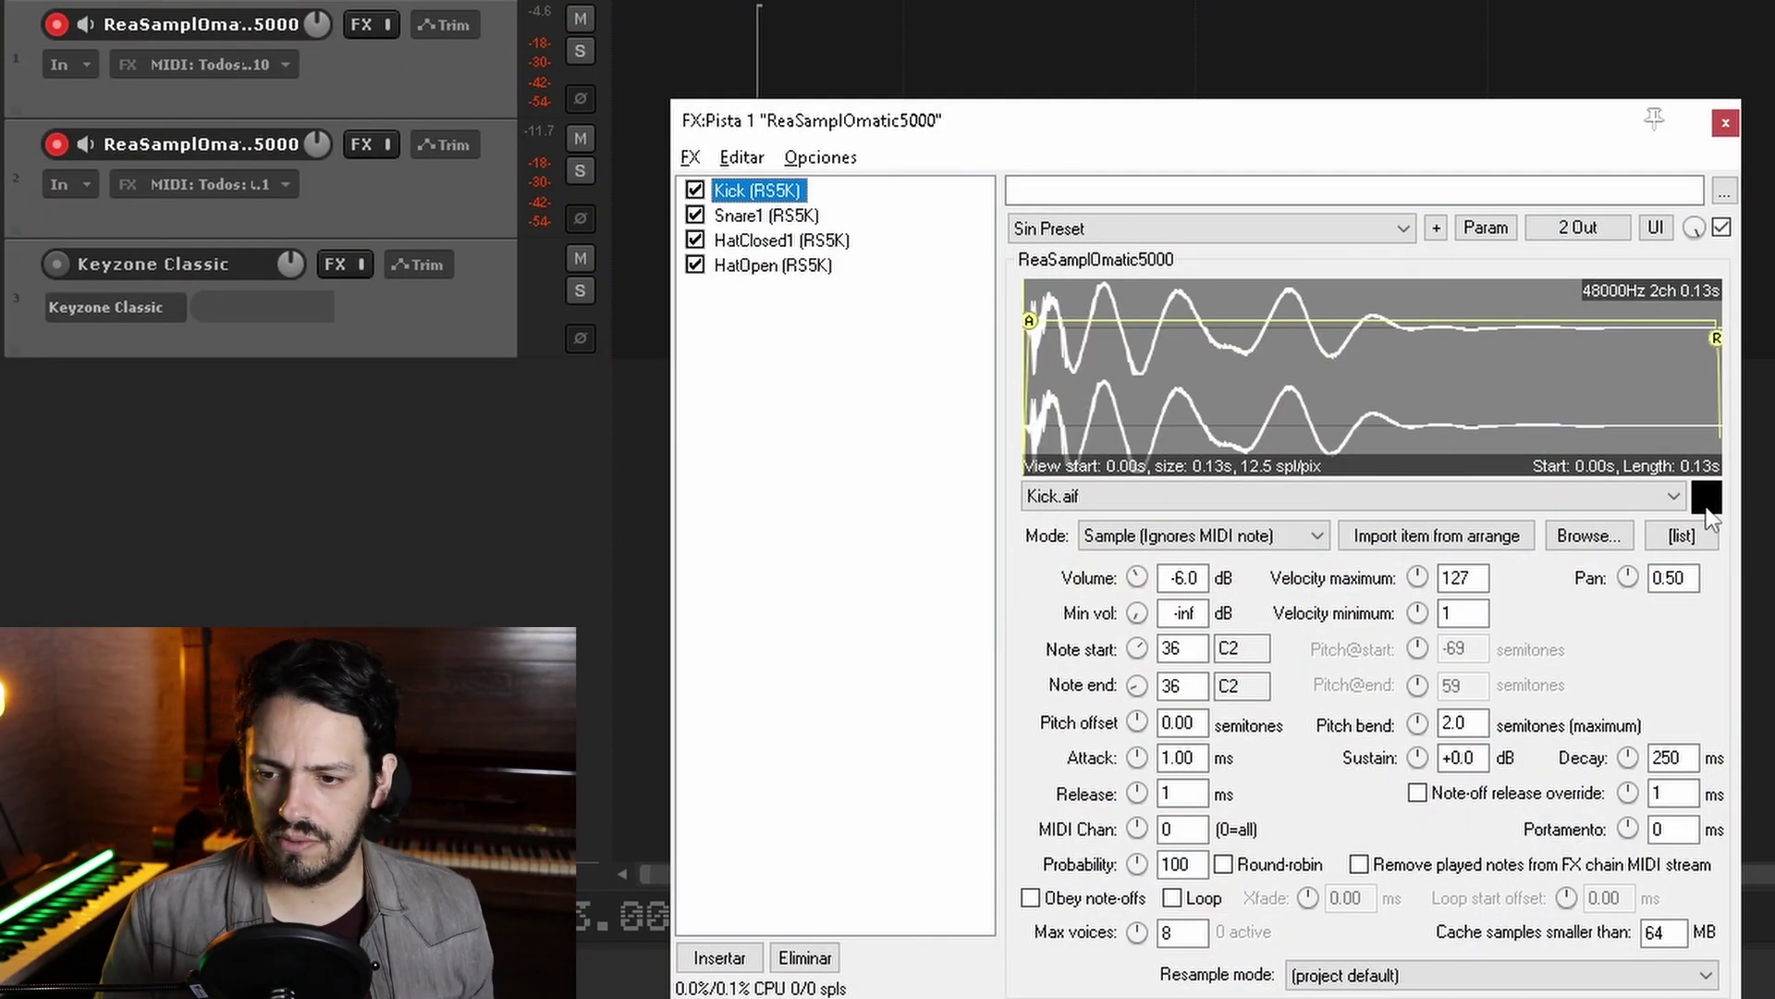
Step: View the Snare1 sampler settings in the first track's FX chain and close the chain
{"action": "key", "text": "Down"}
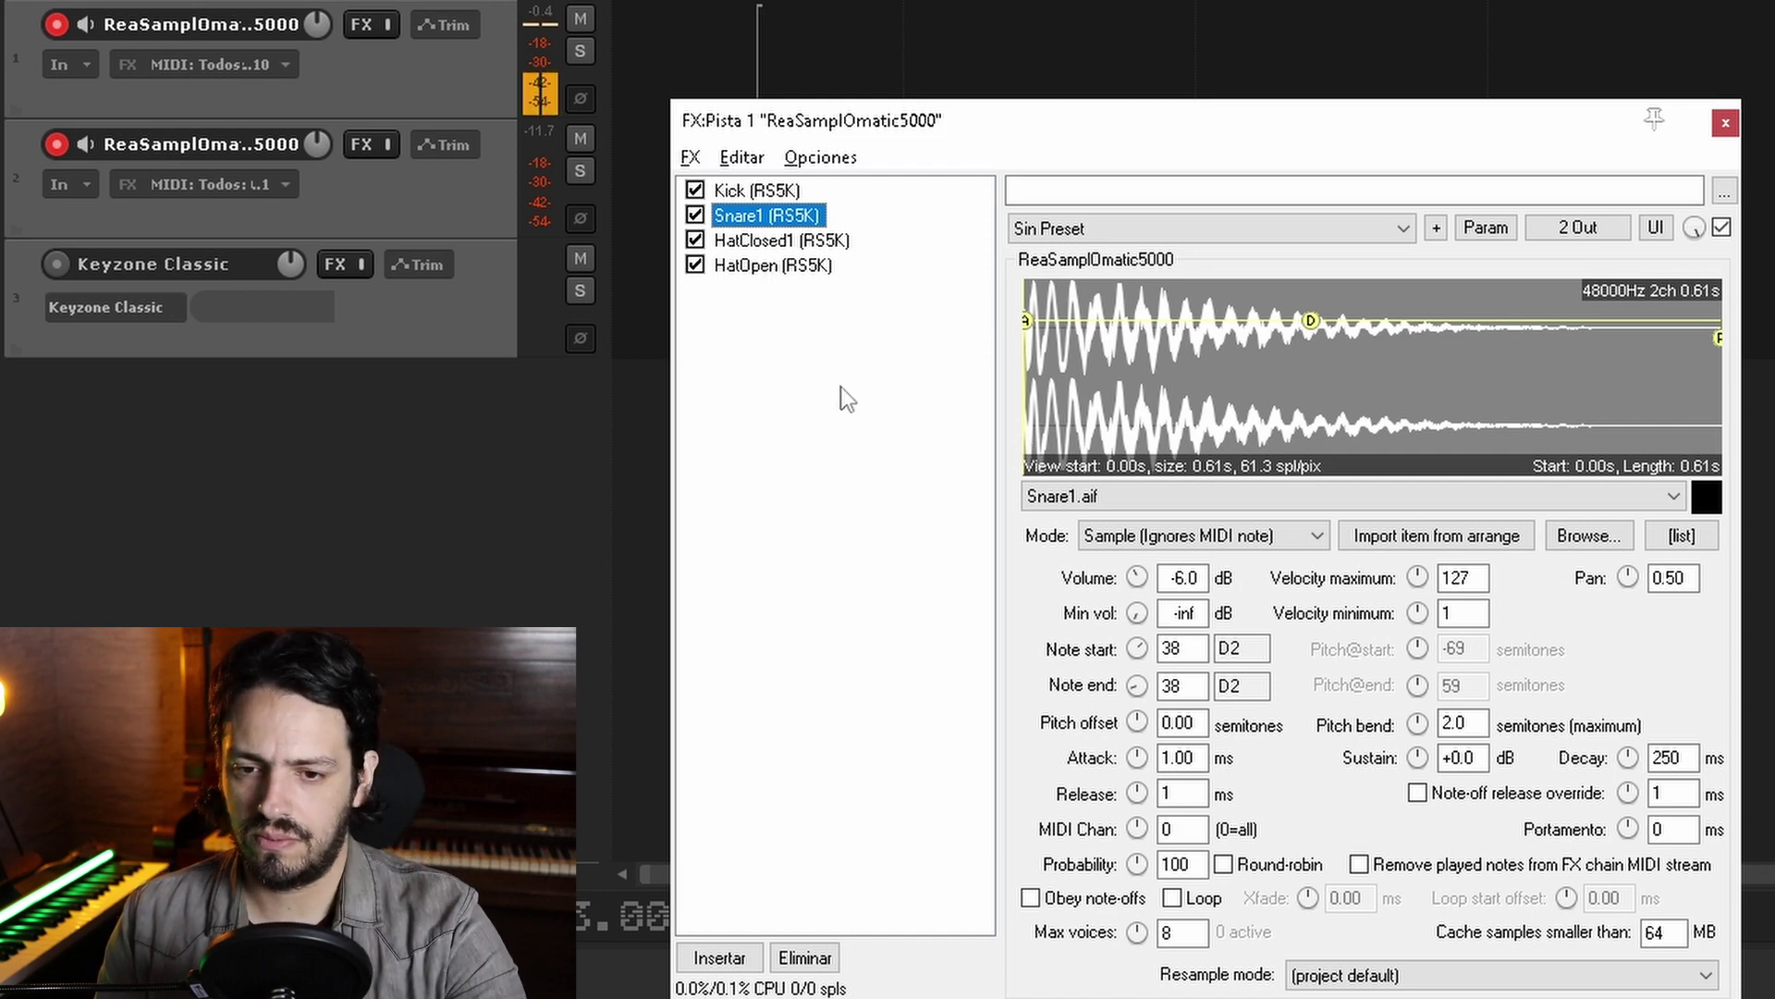
{"action": "left_click", "coordinate": [1725, 123]}
Step: Open the FLUTE A#4 sampler on the second track and try different portamento times, including 23 ms
{"action": "right_click", "coordinate": [368, 141]}
{"action": "left_click", "coordinate": [402, 172]}
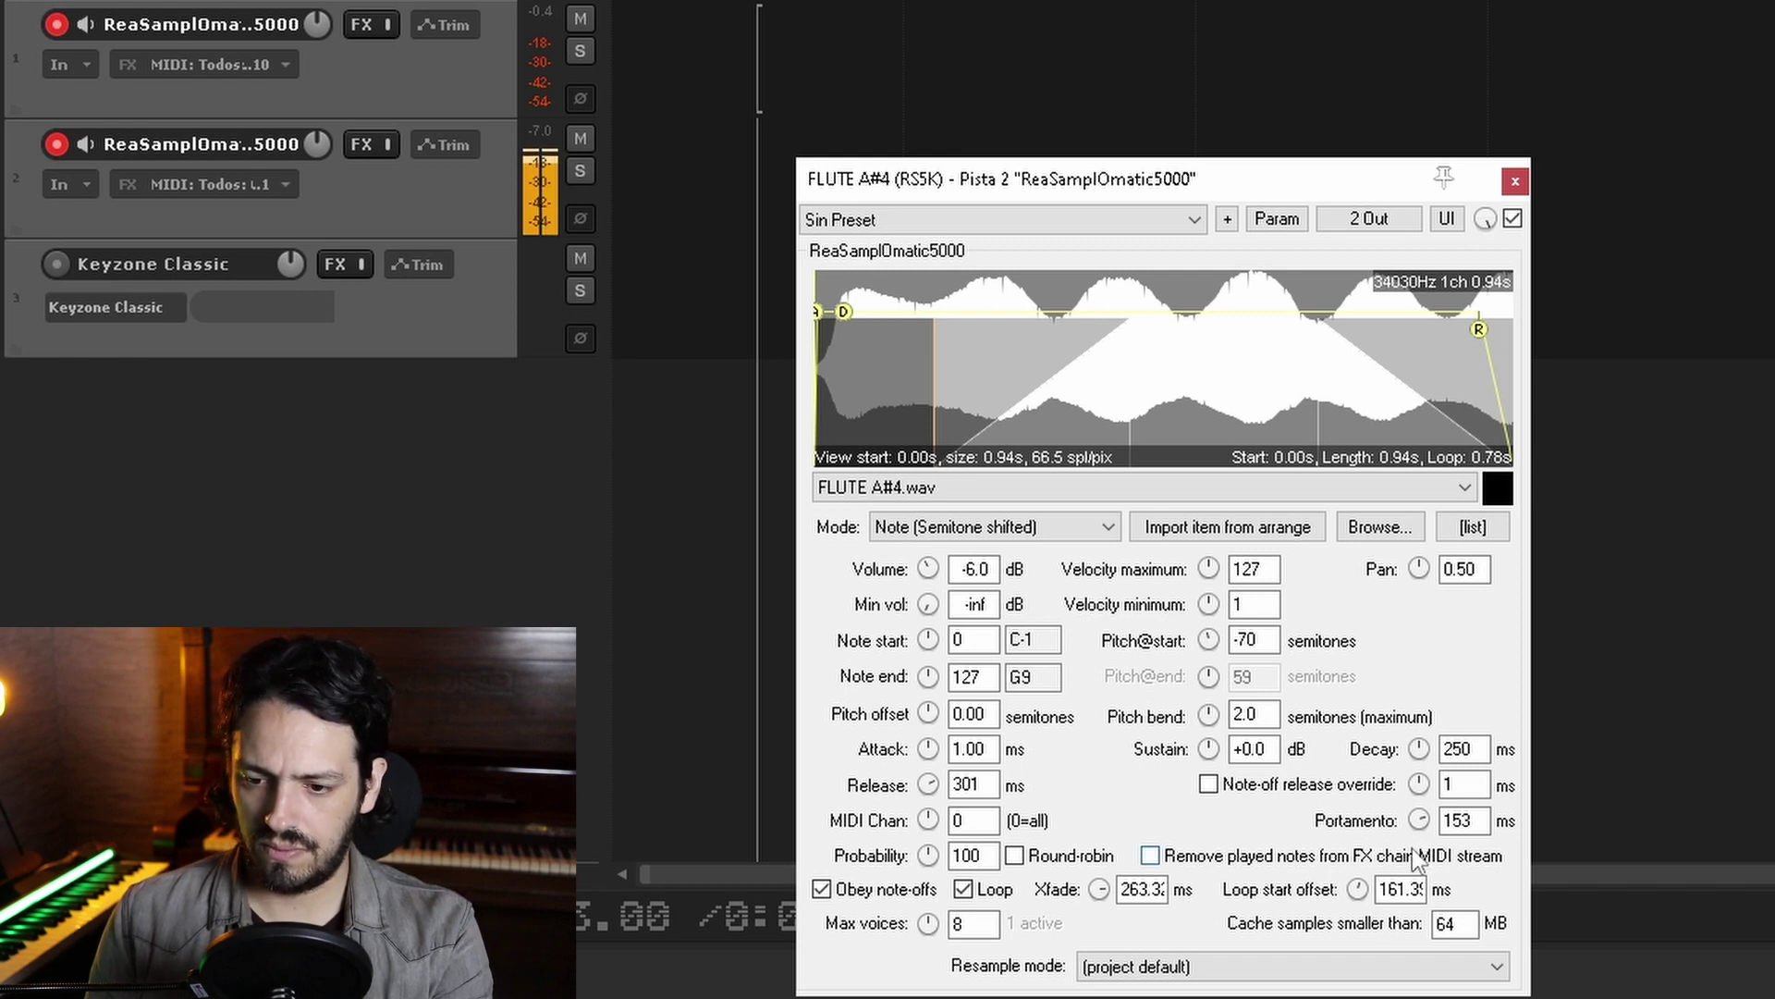
{"action": "left_click_drag", "start_coordinate": [1420, 821], "coordinate": [1420, 796]}
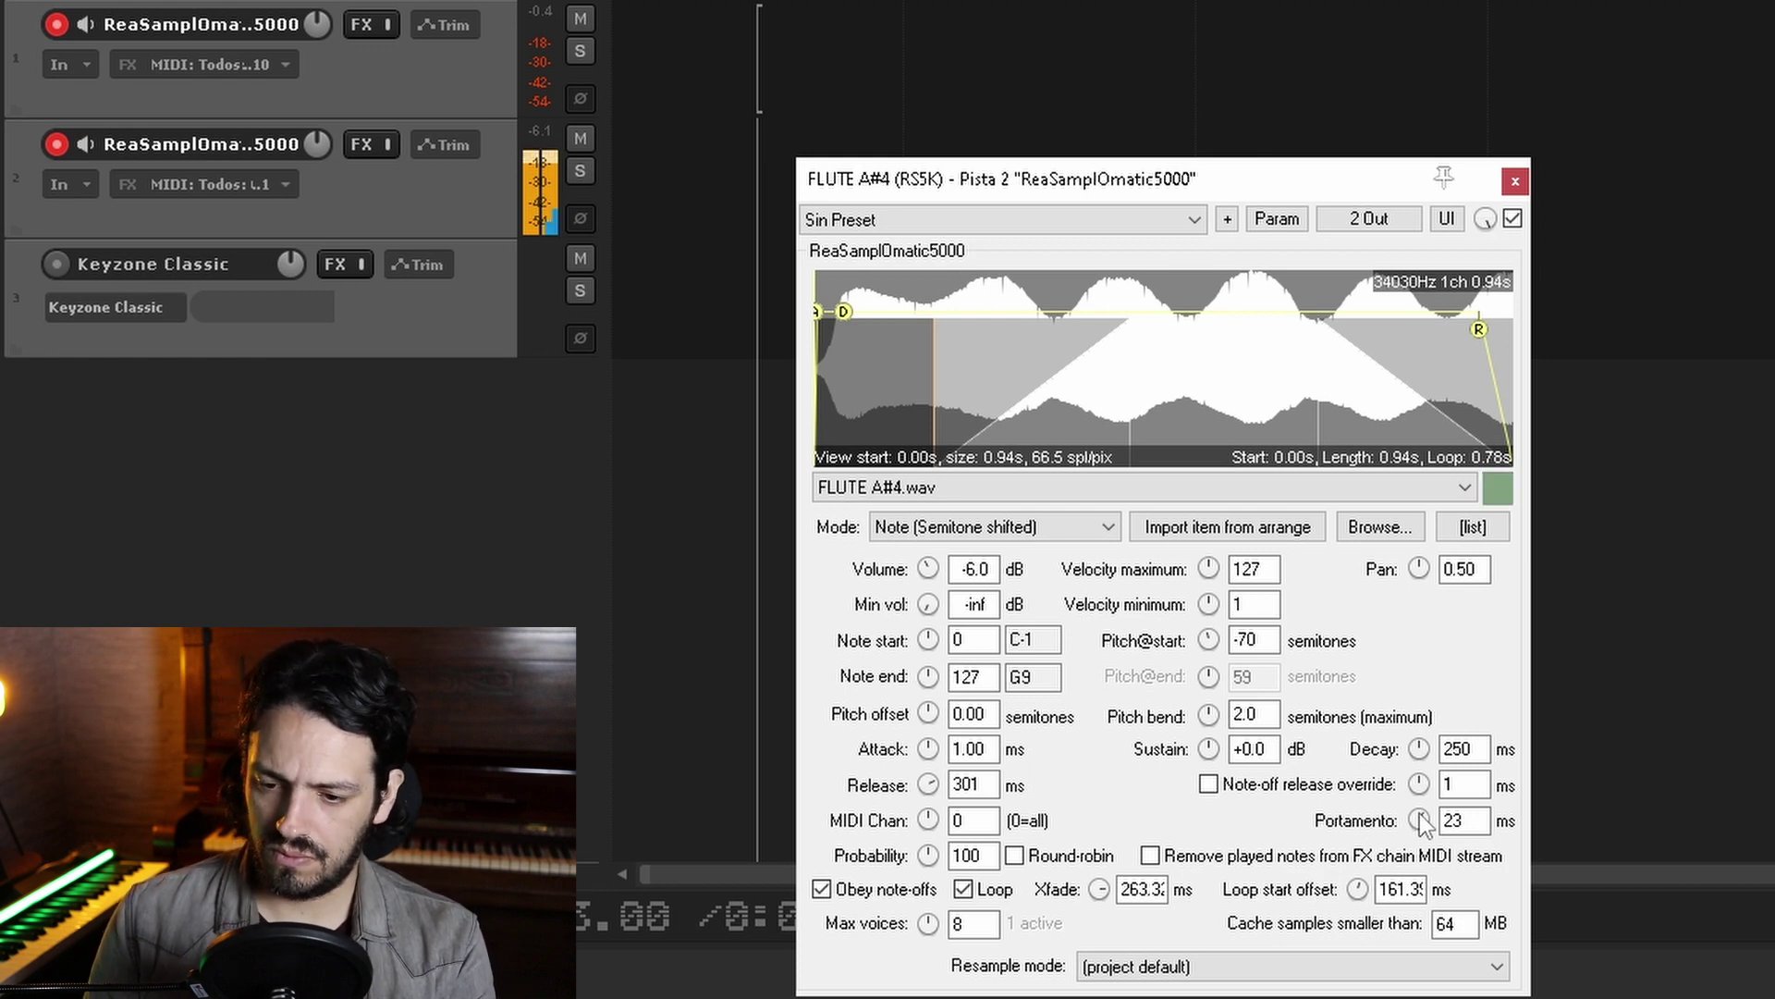
{"action": "left_click_drag", "start_coordinate": [1421, 820], "coordinate": [1422, 786]}
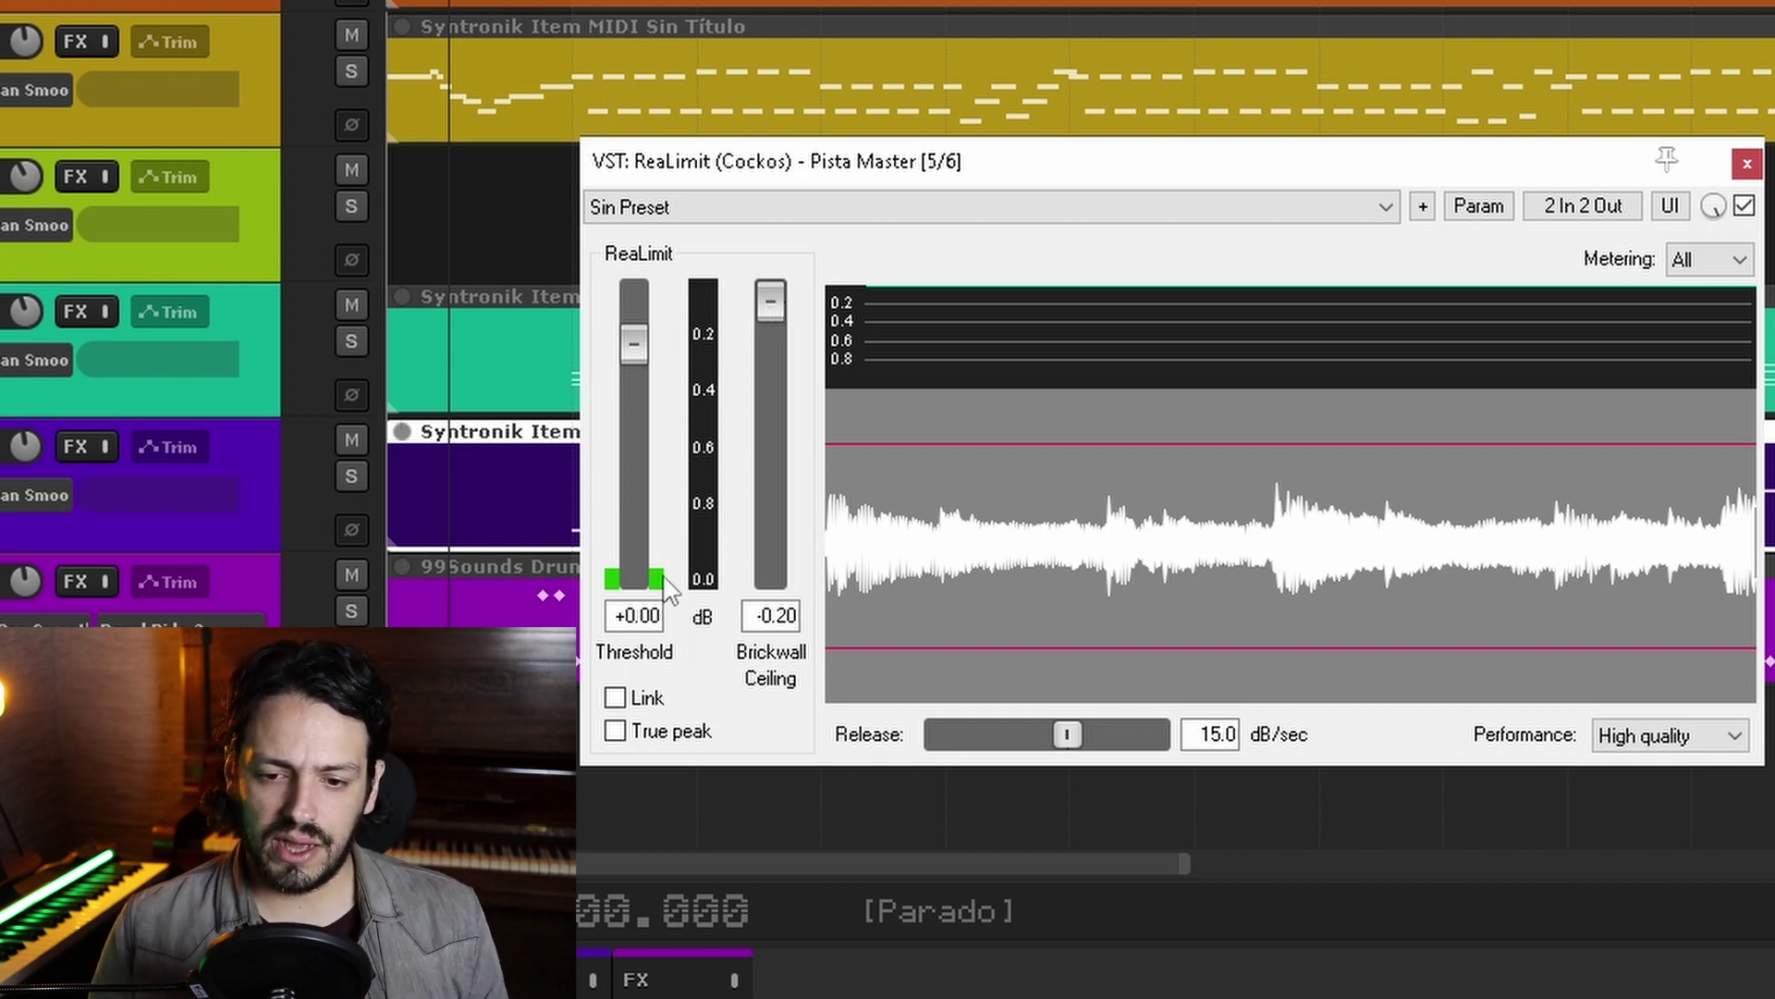
Step: Lower the ReaLimit threshold to -4.50 dB and the brickwall ceiling to -1.85 dB
{"action": "left_click_drag", "start_coordinate": [625, 345], "coordinate": [625, 363]}
{"action": "left_click_drag", "start_coordinate": [771, 313], "coordinate": [769, 331]}
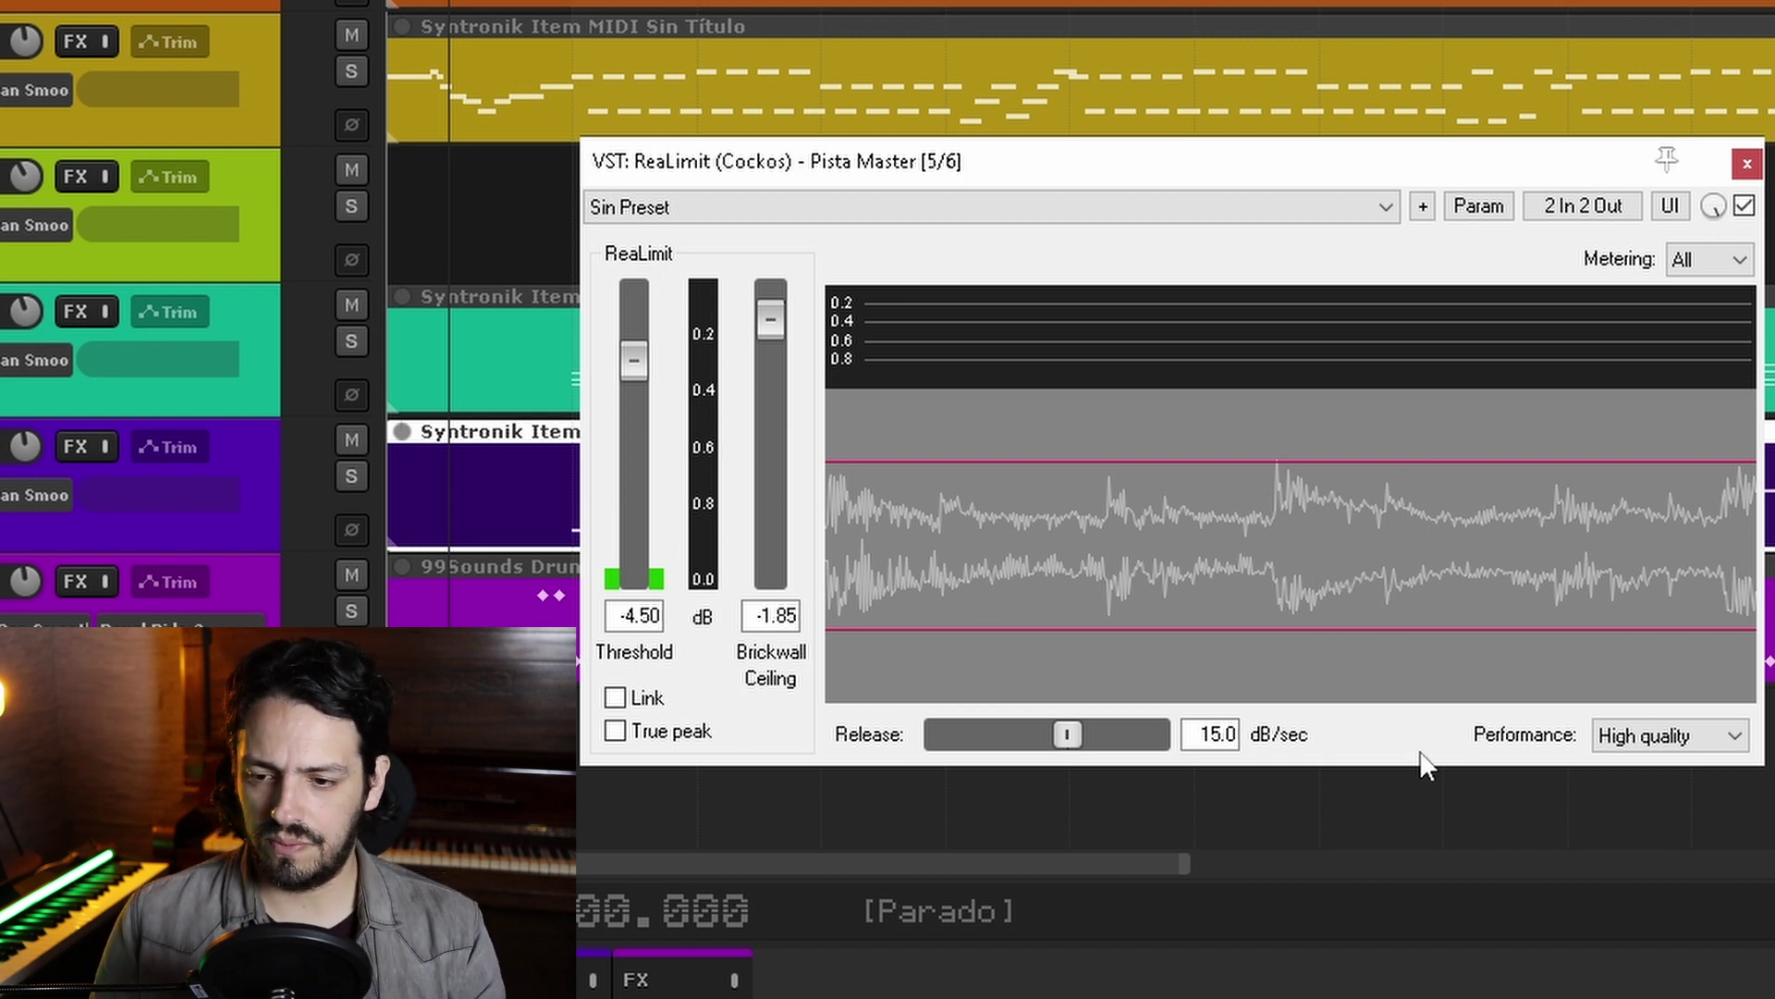
Step: Shift the limiter's threshold and ceiling together with Link on, unlink them and turn on True peak
{"action": "left_click", "coordinate": [640, 697]}
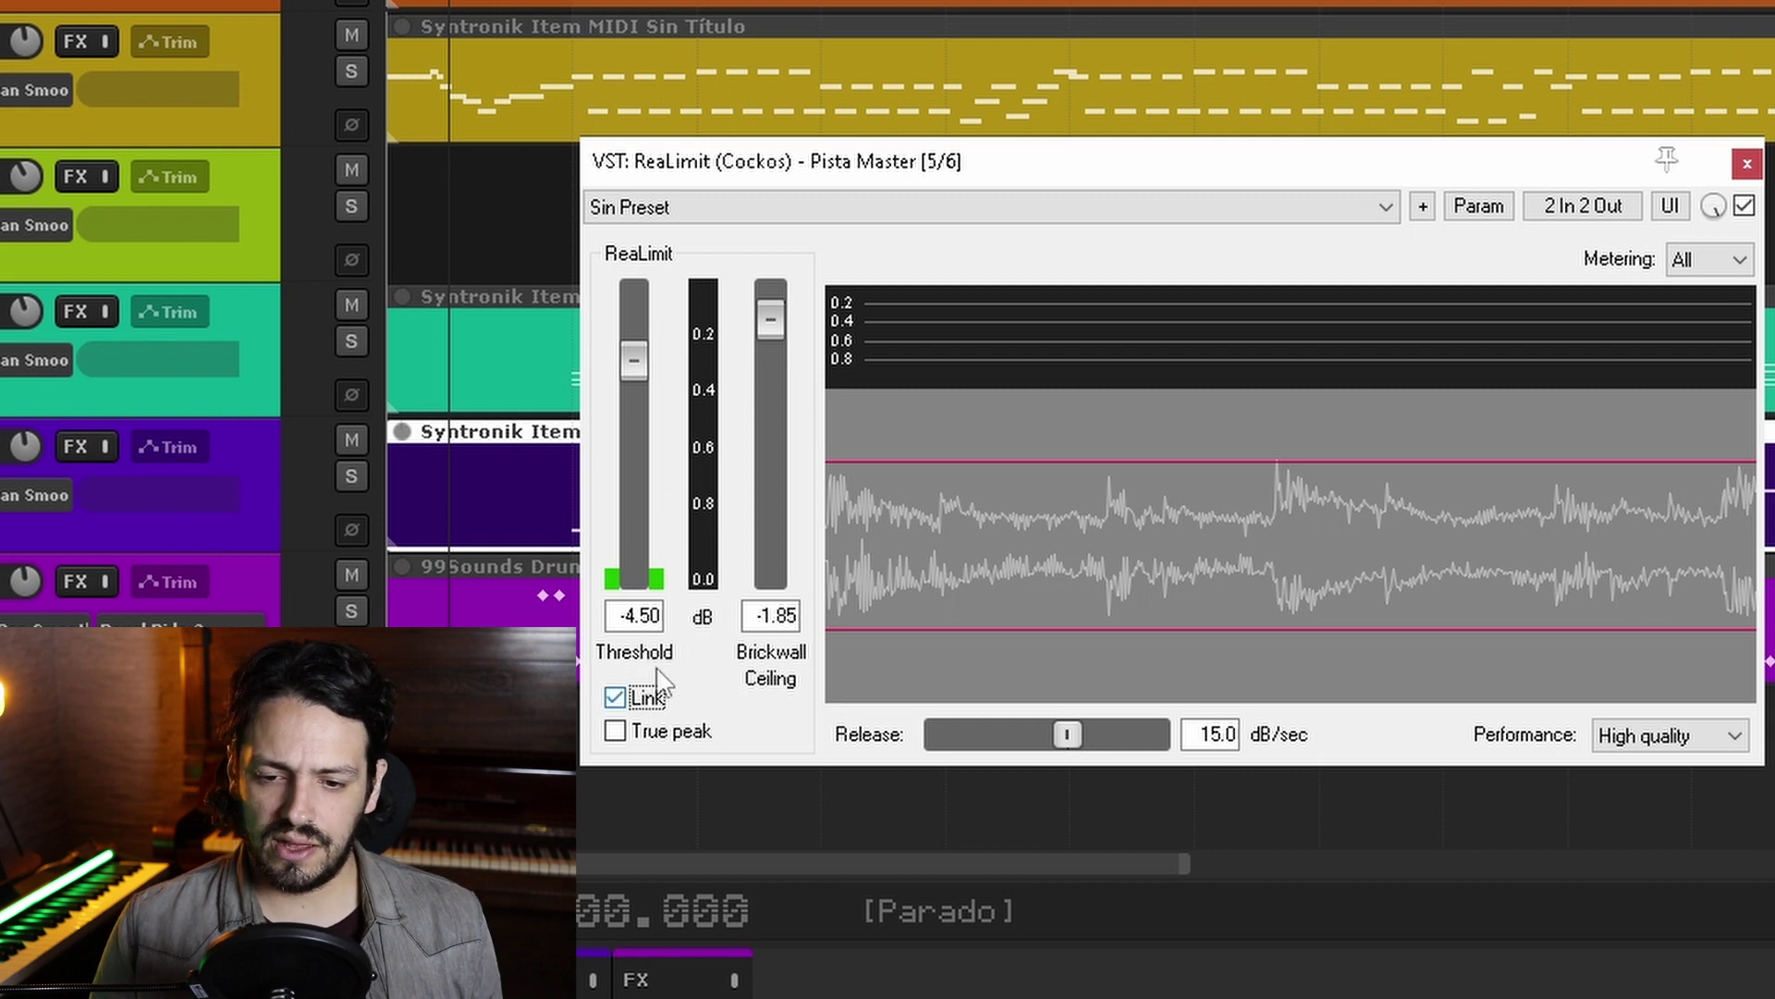
{"action": "mouse_move", "coordinate": [634, 361]}
{"action": "left_mouse_down"}
{"action": "mouse_move", "coordinate": [636, 401]}
{"action": "mouse_move", "coordinate": [635, 356]}
{"action": "left_mouse_up"}
{"action": "left_click", "coordinate": [636, 699]}
{"action": "left_click", "coordinate": [663, 732]}
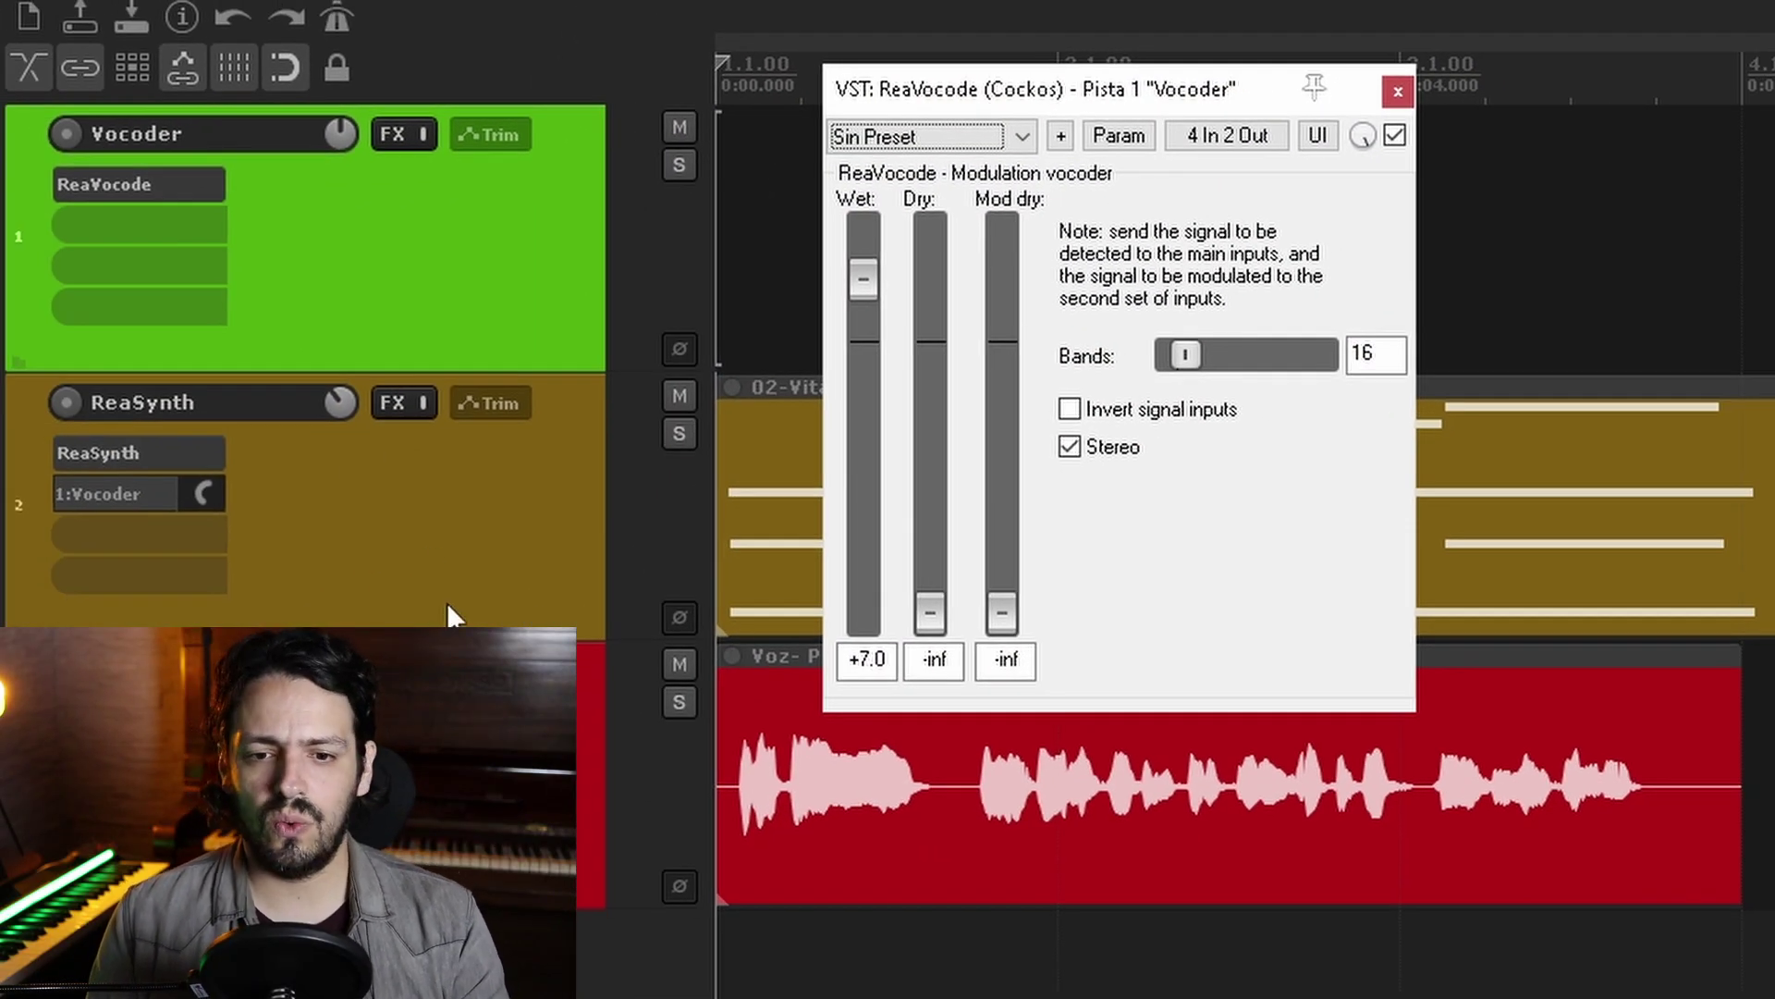
Step: Play the project to hear the voice and ReaSynth through the ReaVocode vocoder
{"action": "key", "text": "space"}
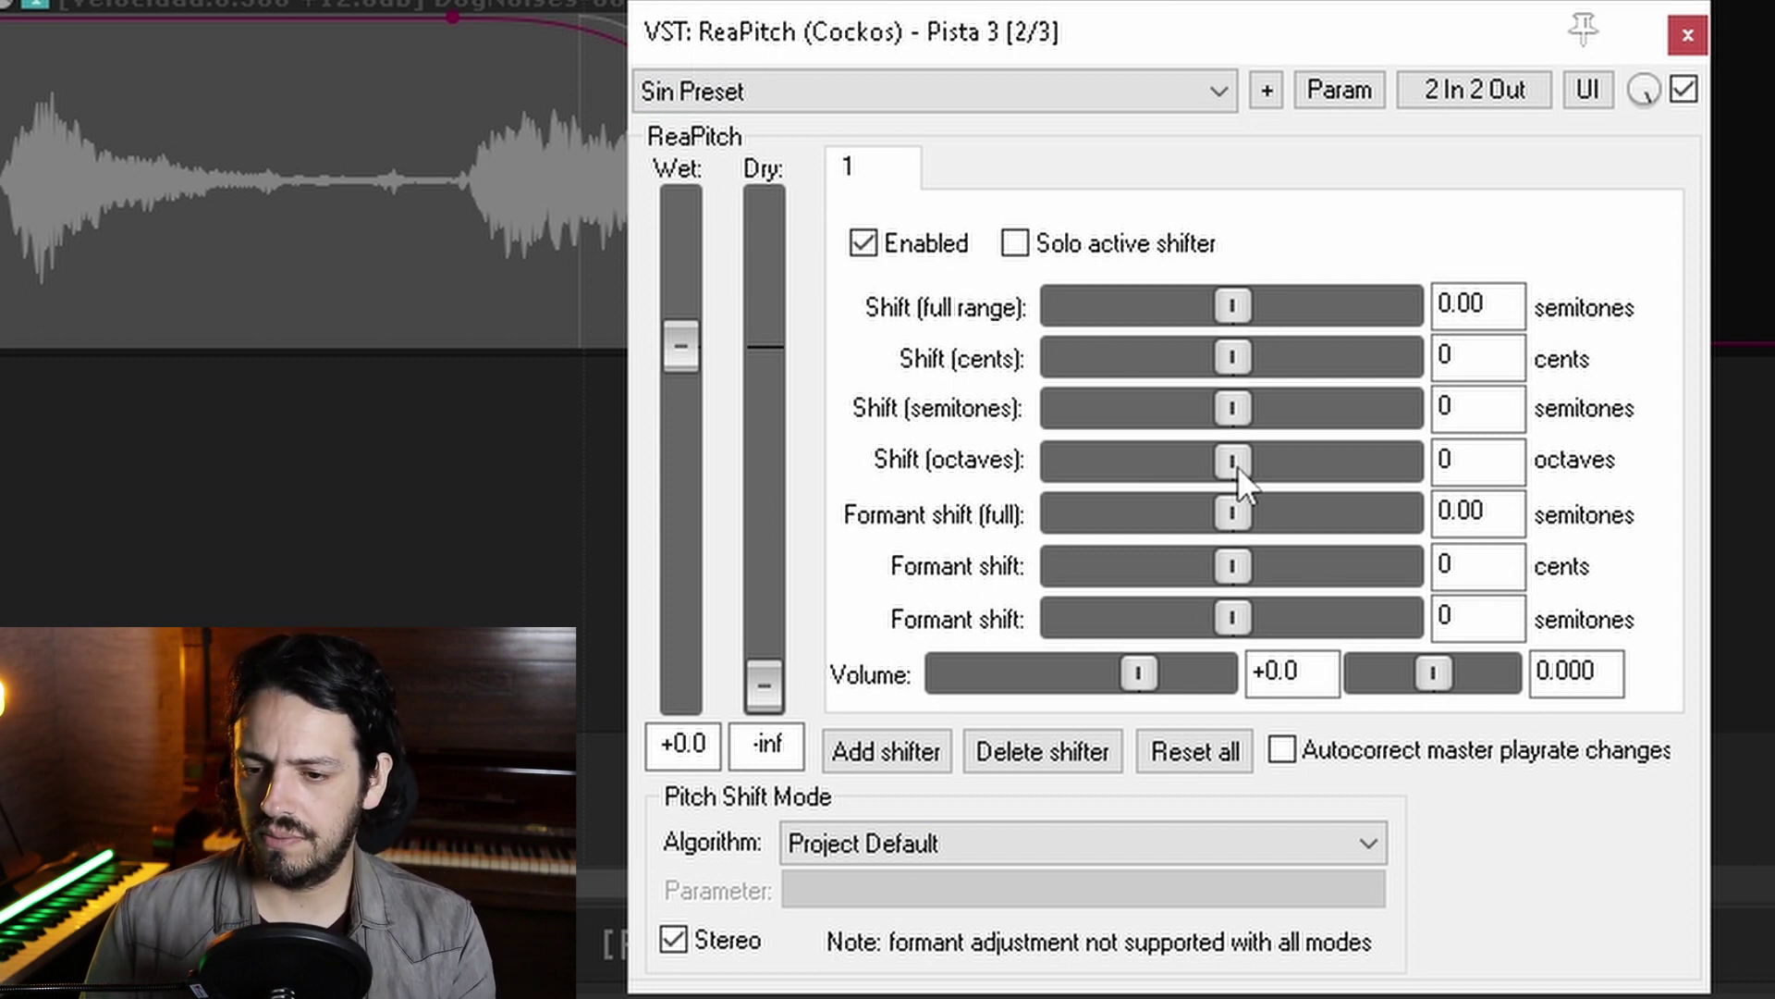
Step: Try ReaPitch's octave, semitone, cents and full-range shifts on track 3, returning each to zero
{"action": "left_click_drag", "start_coordinate": [1238, 464], "coordinate": [1024, 481]}
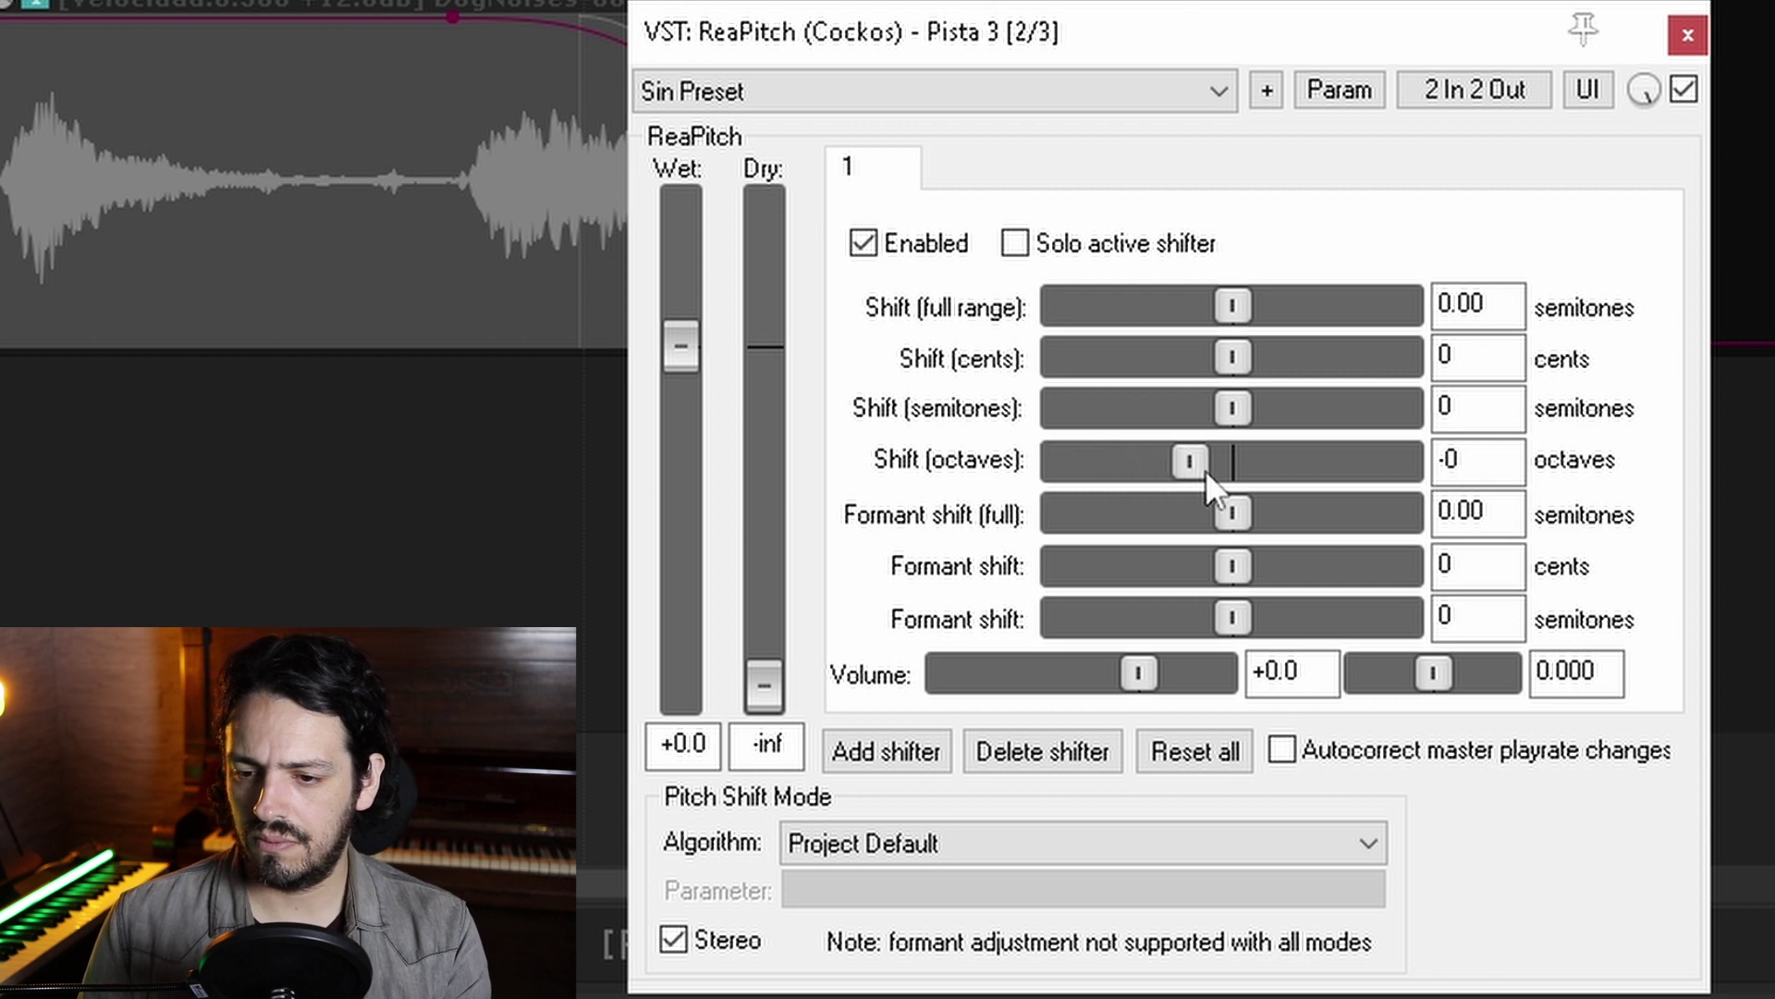
{"action": "left_click_drag", "start_coordinate": [1233, 490], "coordinate": [1235, 490]}
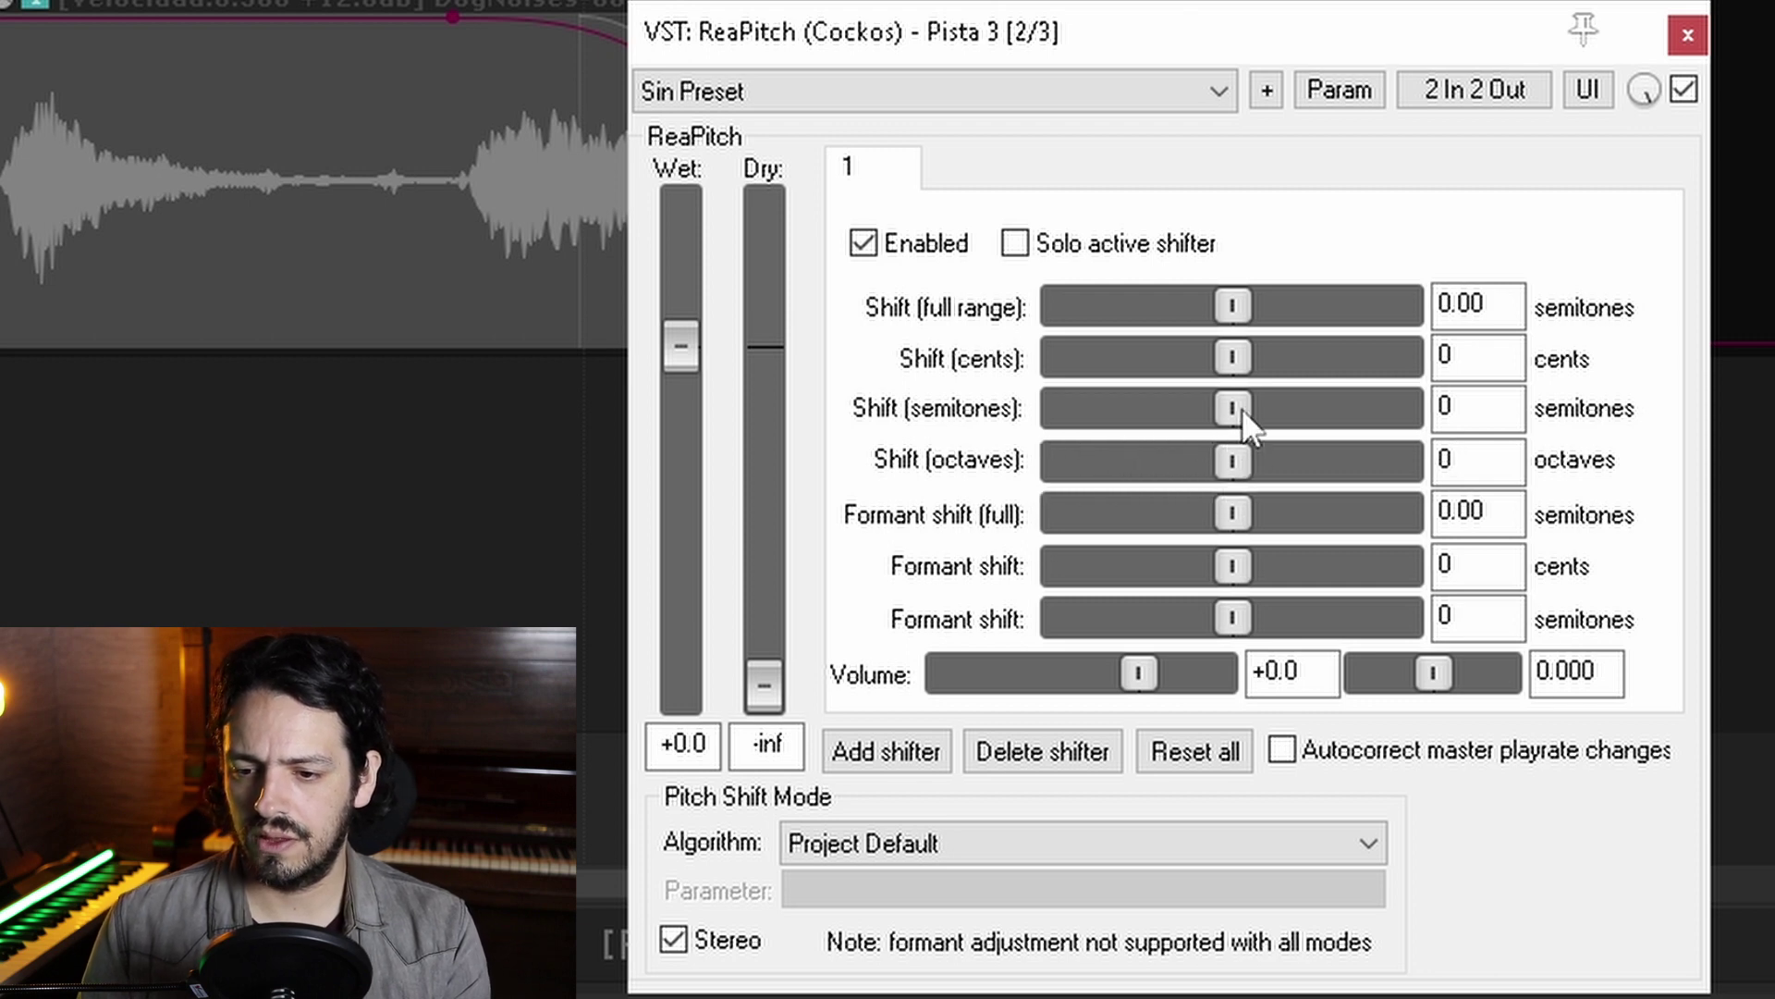
{"action": "left_click_drag", "start_coordinate": [1241, 403], "coordinate": [1127, 405]}
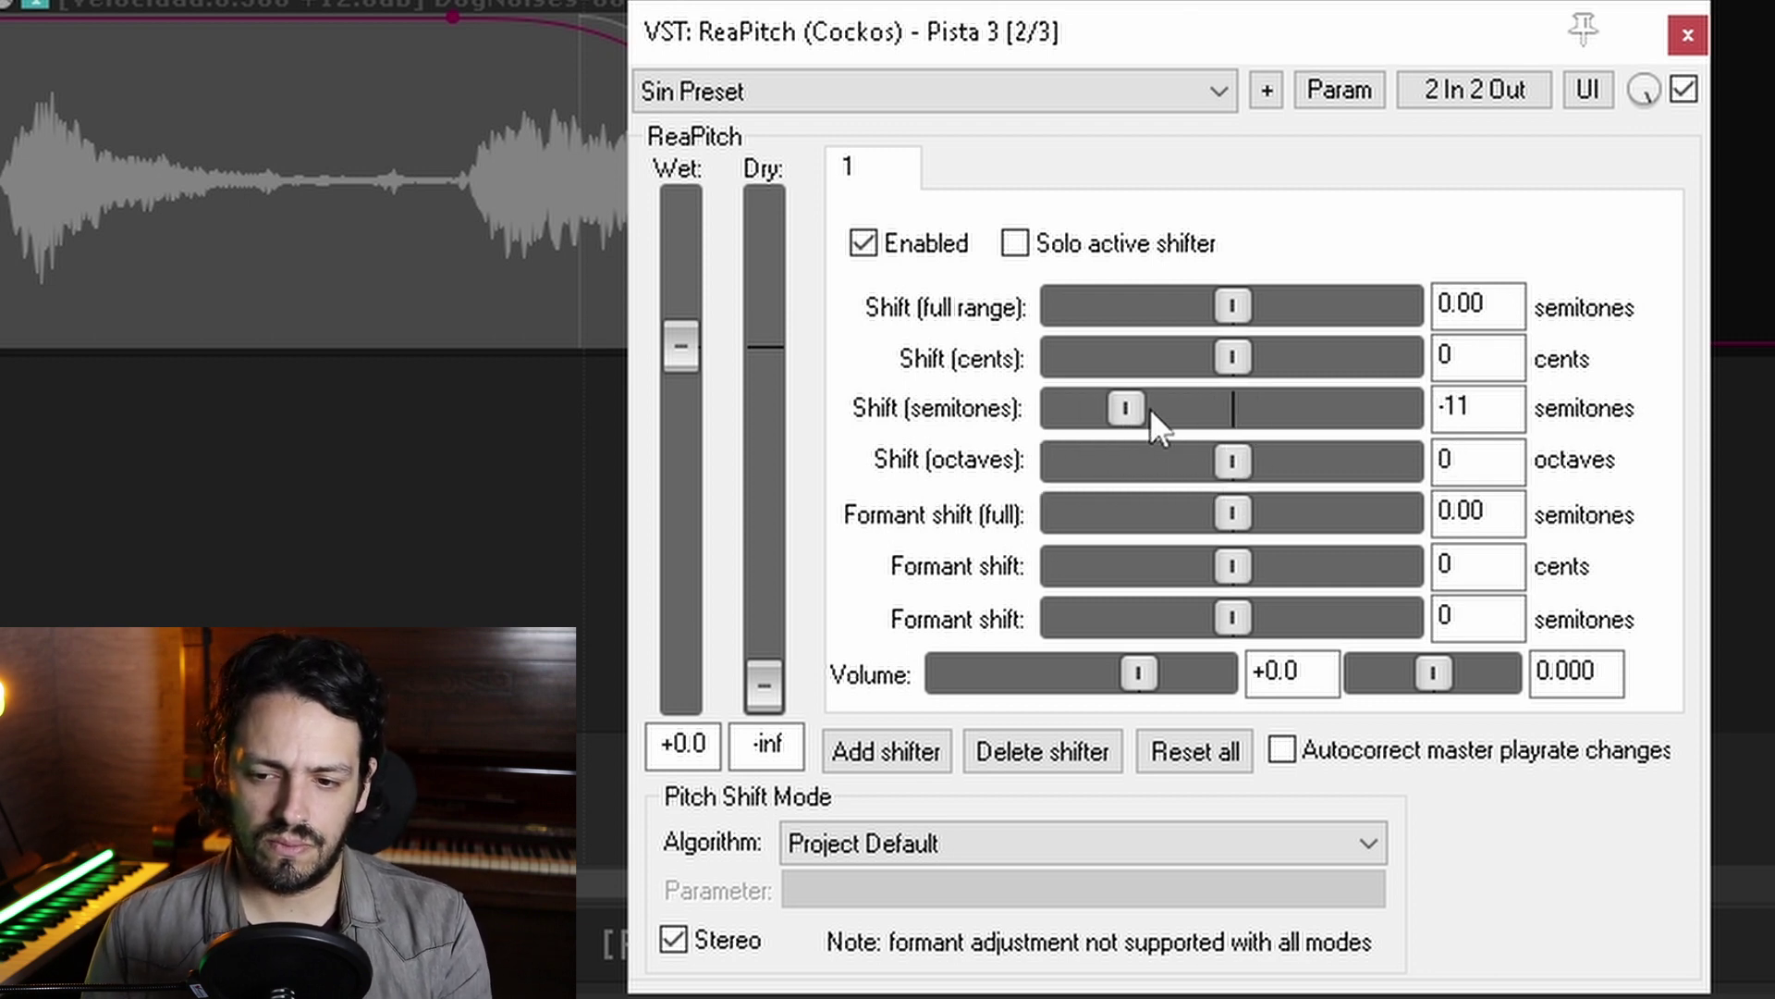
{"action": "left_click", "coordinate": [1237, 416]}
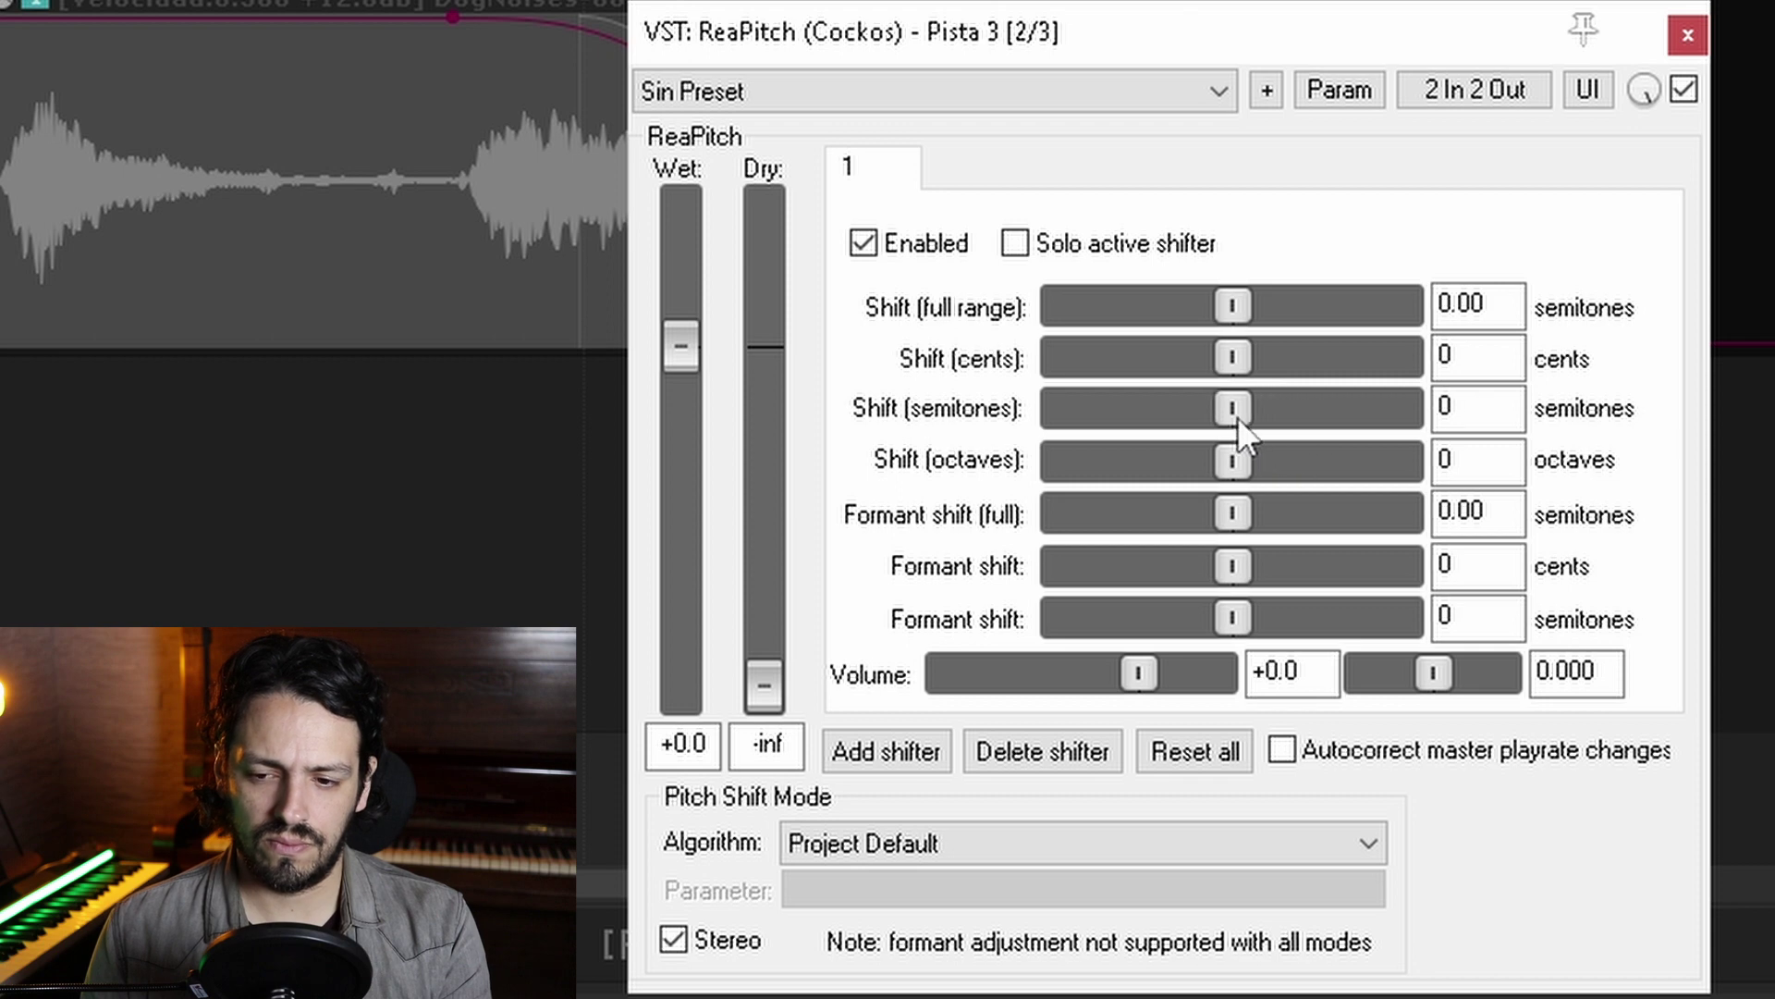
{"action": "left_click_drag", "start_coordinate": [1237, 363], "coordinate": [1306, 373]}
{"action": "double_click", "coordinate": [1306, 369]}
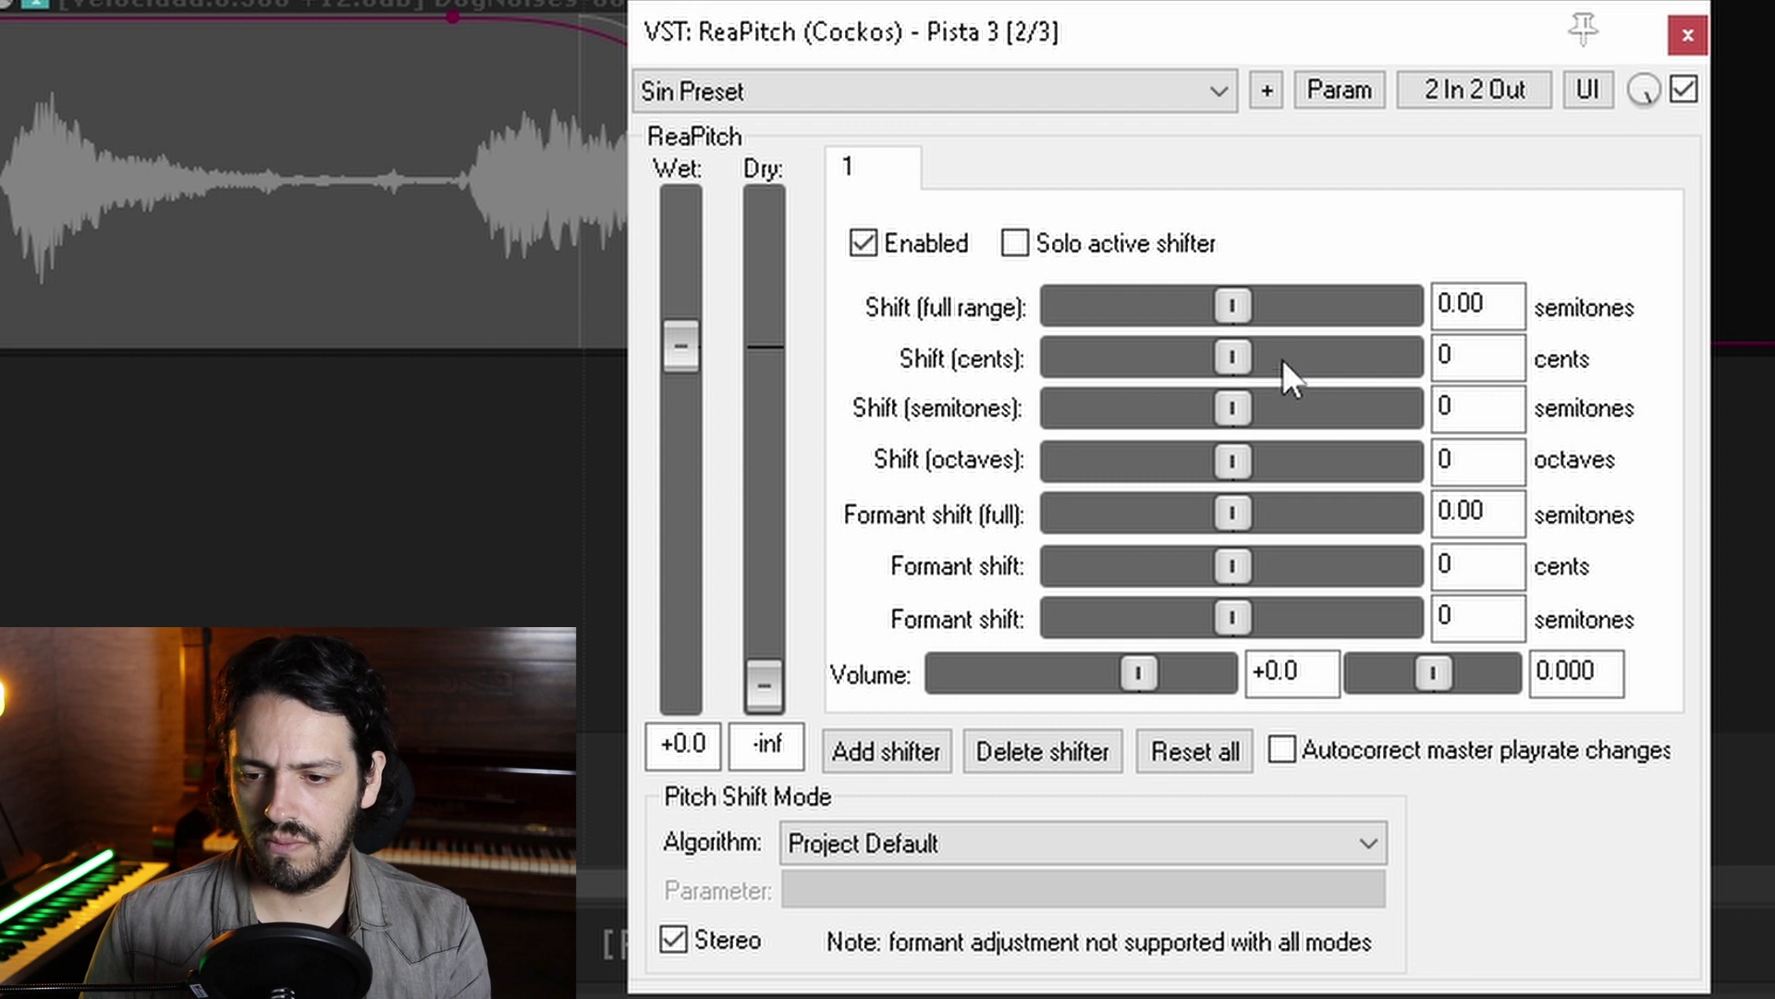
{"action": "mouse_move", "coordinate": [1239, 305]}
{"action": "left_mouse_down"}
{"action": "mouse_move", "coordinate": [1113, 305]}
{"action": "mouse_move", "coordinate": [1263, 307]}
{"action": "mouse_move", "coordinate": [1241, 303]}
{"action": "left_mouse_up"}
{"action": "double_click", "coordinate": [1241, 303]}
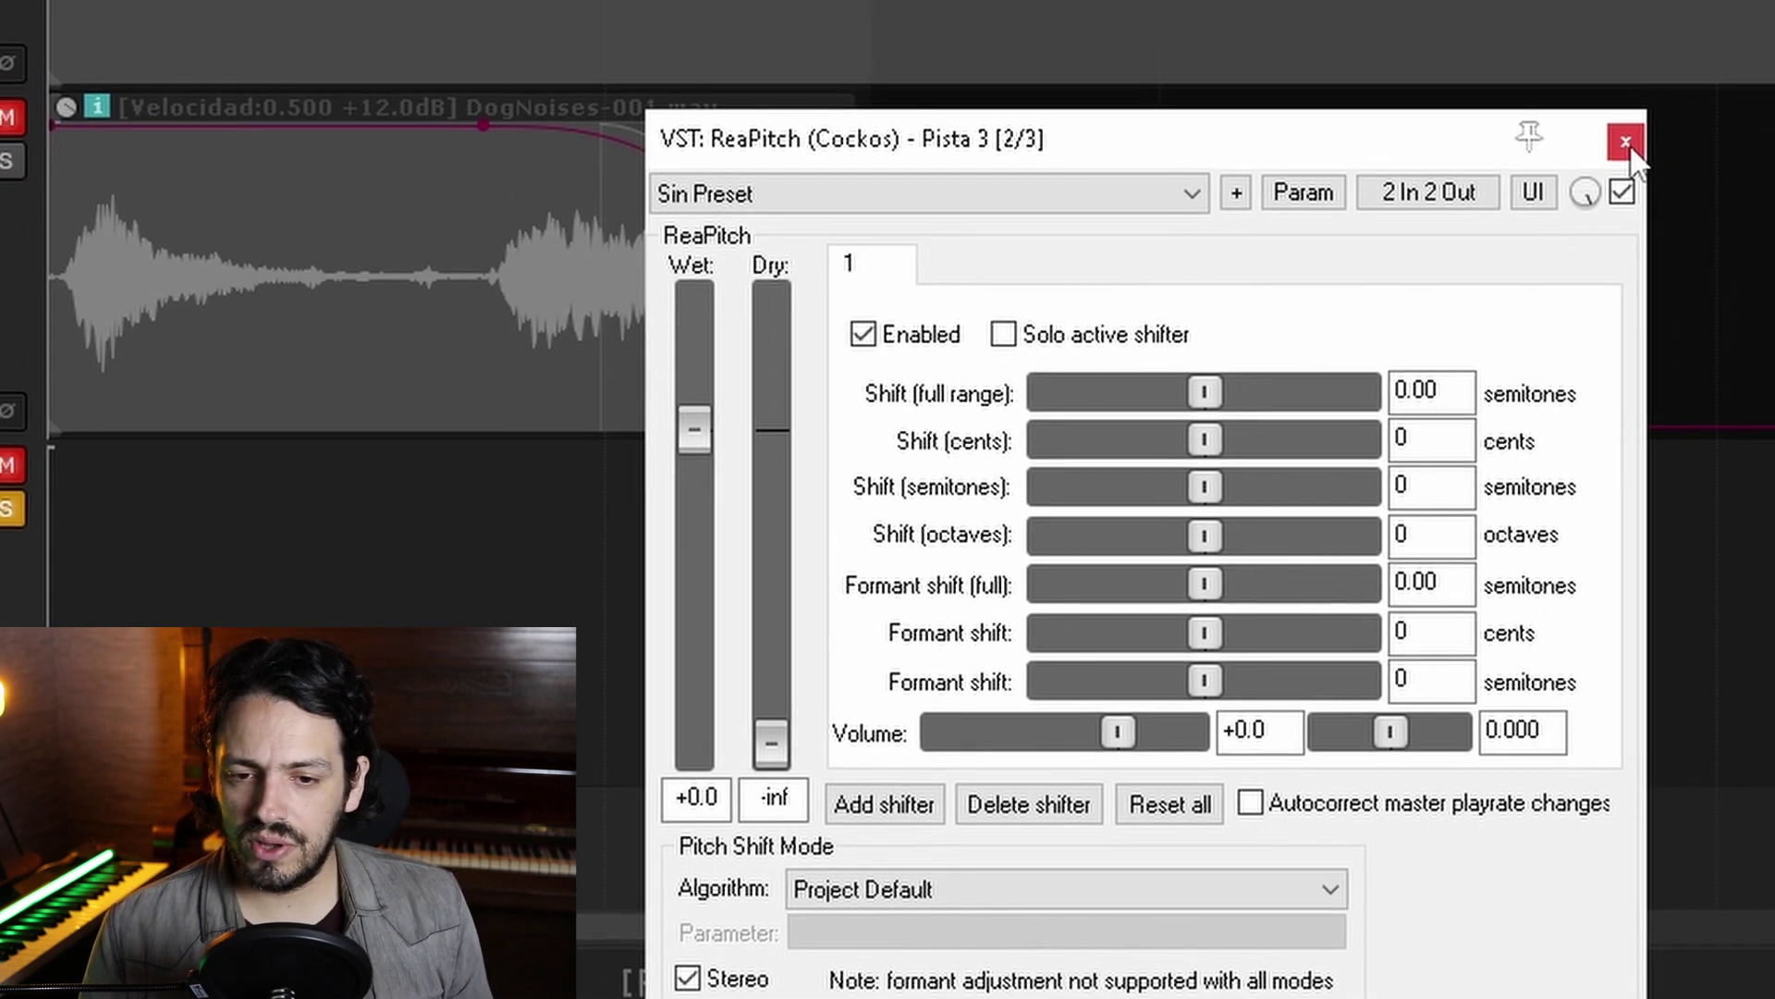
Step: Close track 3's ReaPitch and play only the first track's original DogNoises-001.wav recording
{"action": "left_click", "coordinate": [1699, 35]}
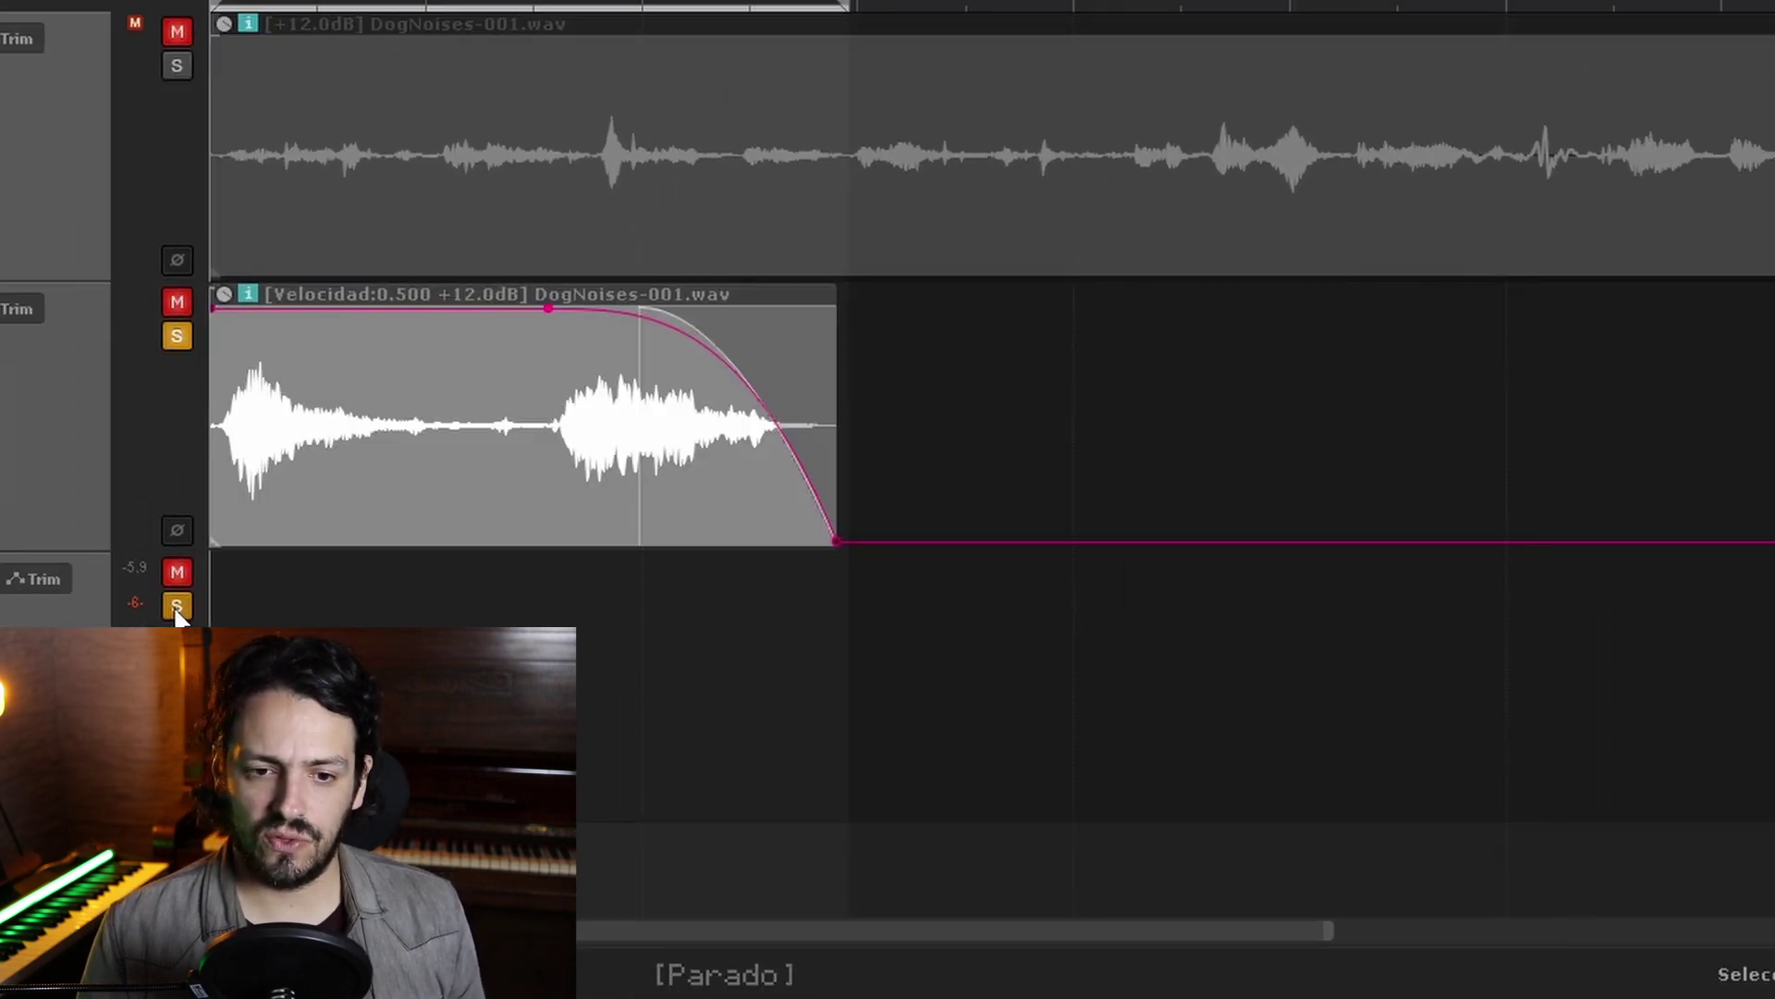
{"action": "left_click", "coordinate": [178, 607]}
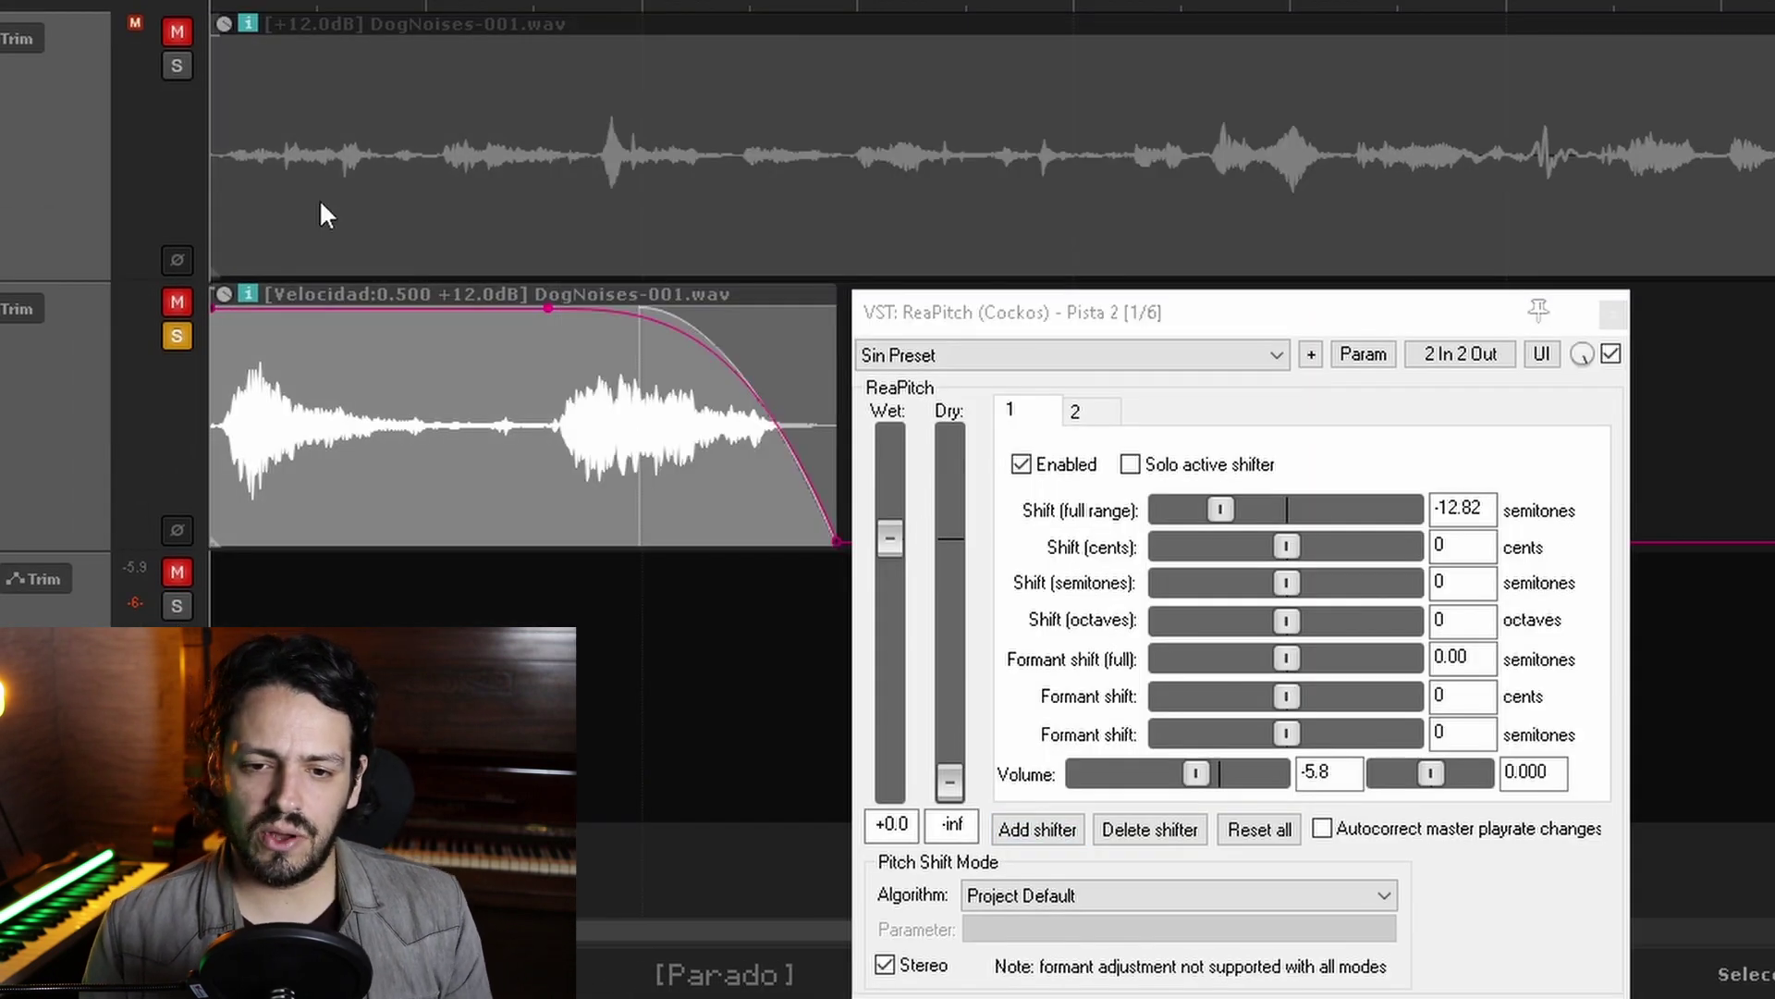
{"action": "left_click", "coordinate": [178, 335]}
{"action": "left_click", "coordinate": [177, 65]}
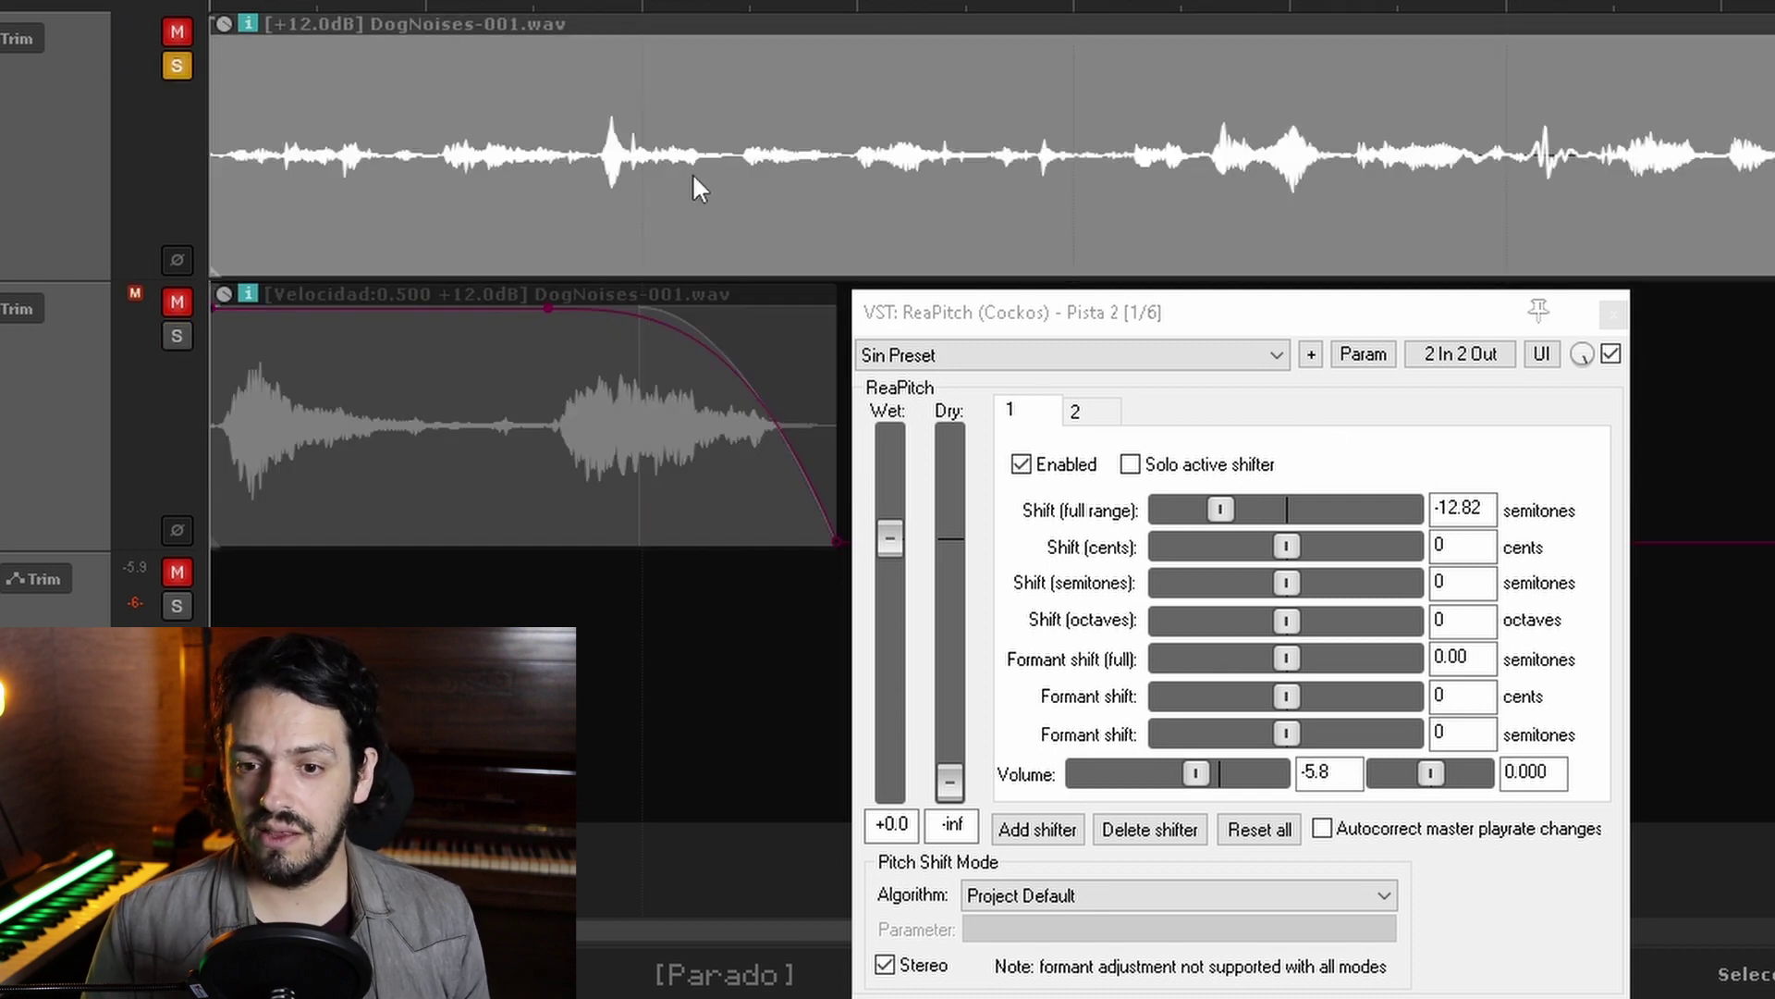
{"action": "scroll", "coordinate": [689, 181], "scroll_direction": "down", "scroll_amount": 3}
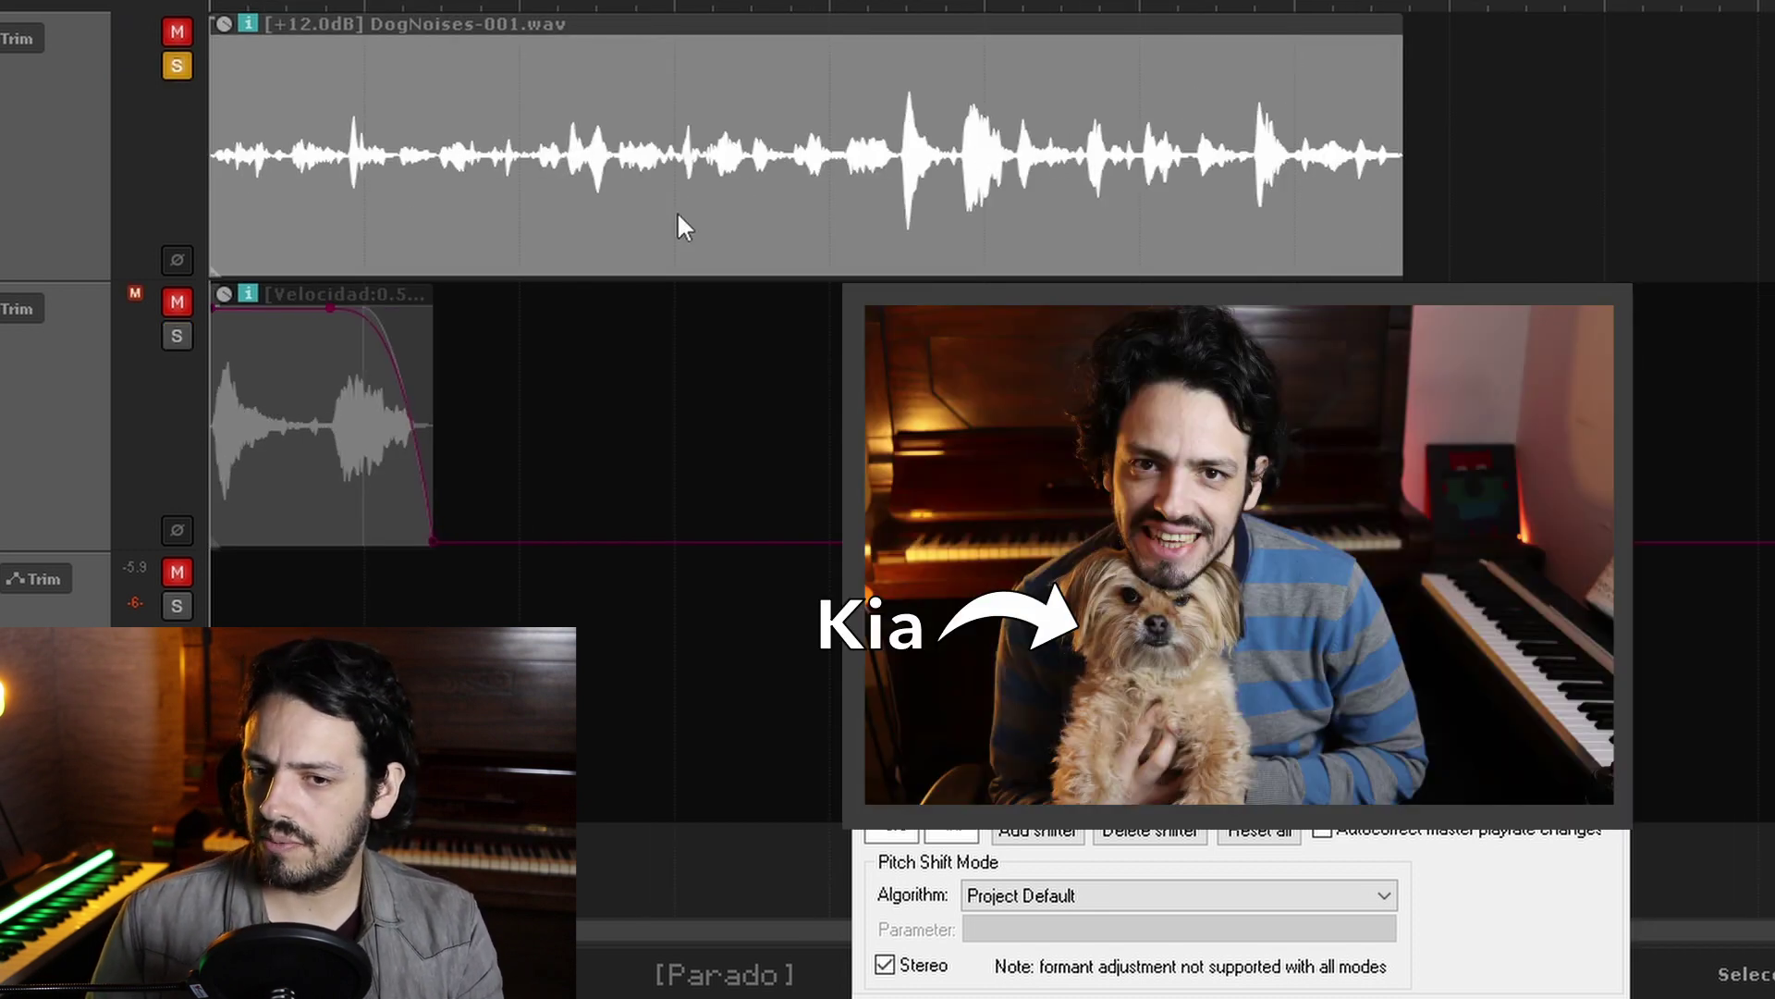
{"action": "key", "text": "space"}
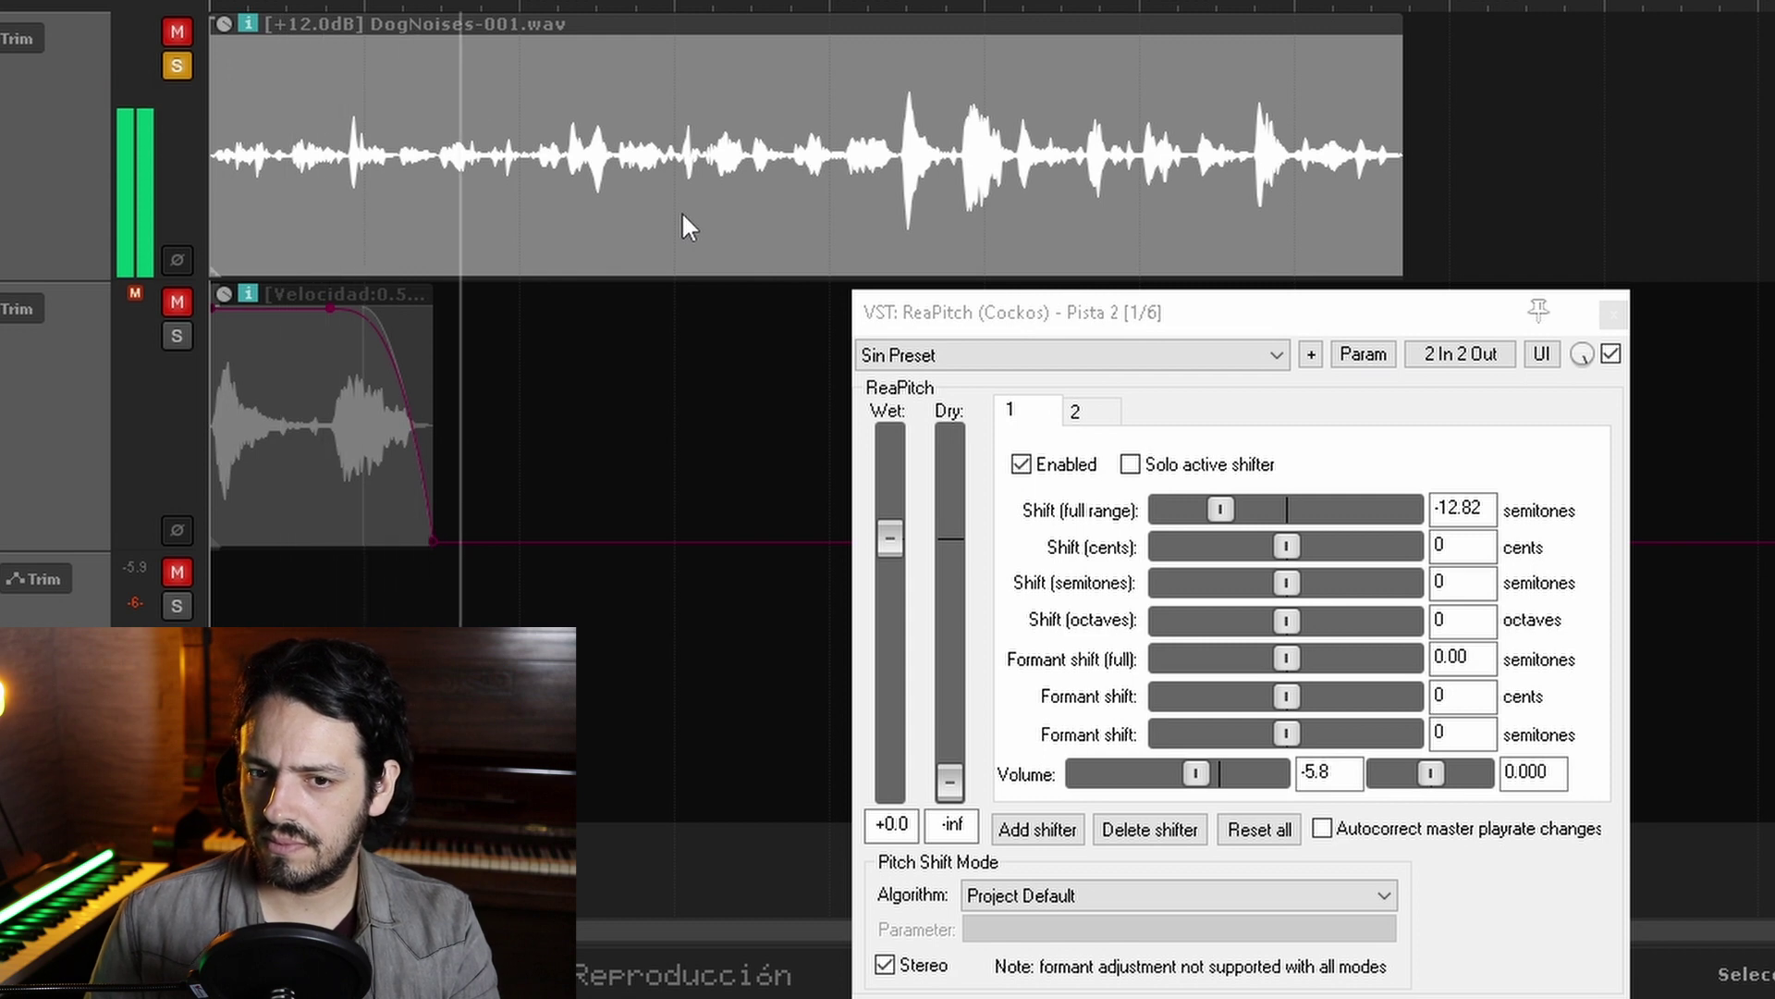
{"action": "key", "text": "space"}
Step: Solo the half-speed DogNoises-001.wav track, review its two ReaPitch shifters and play the processed sound
{"action": "left_click", "coordinate": [178, 65]}
{"action": "left_click", "coordinate": [176, 338]}
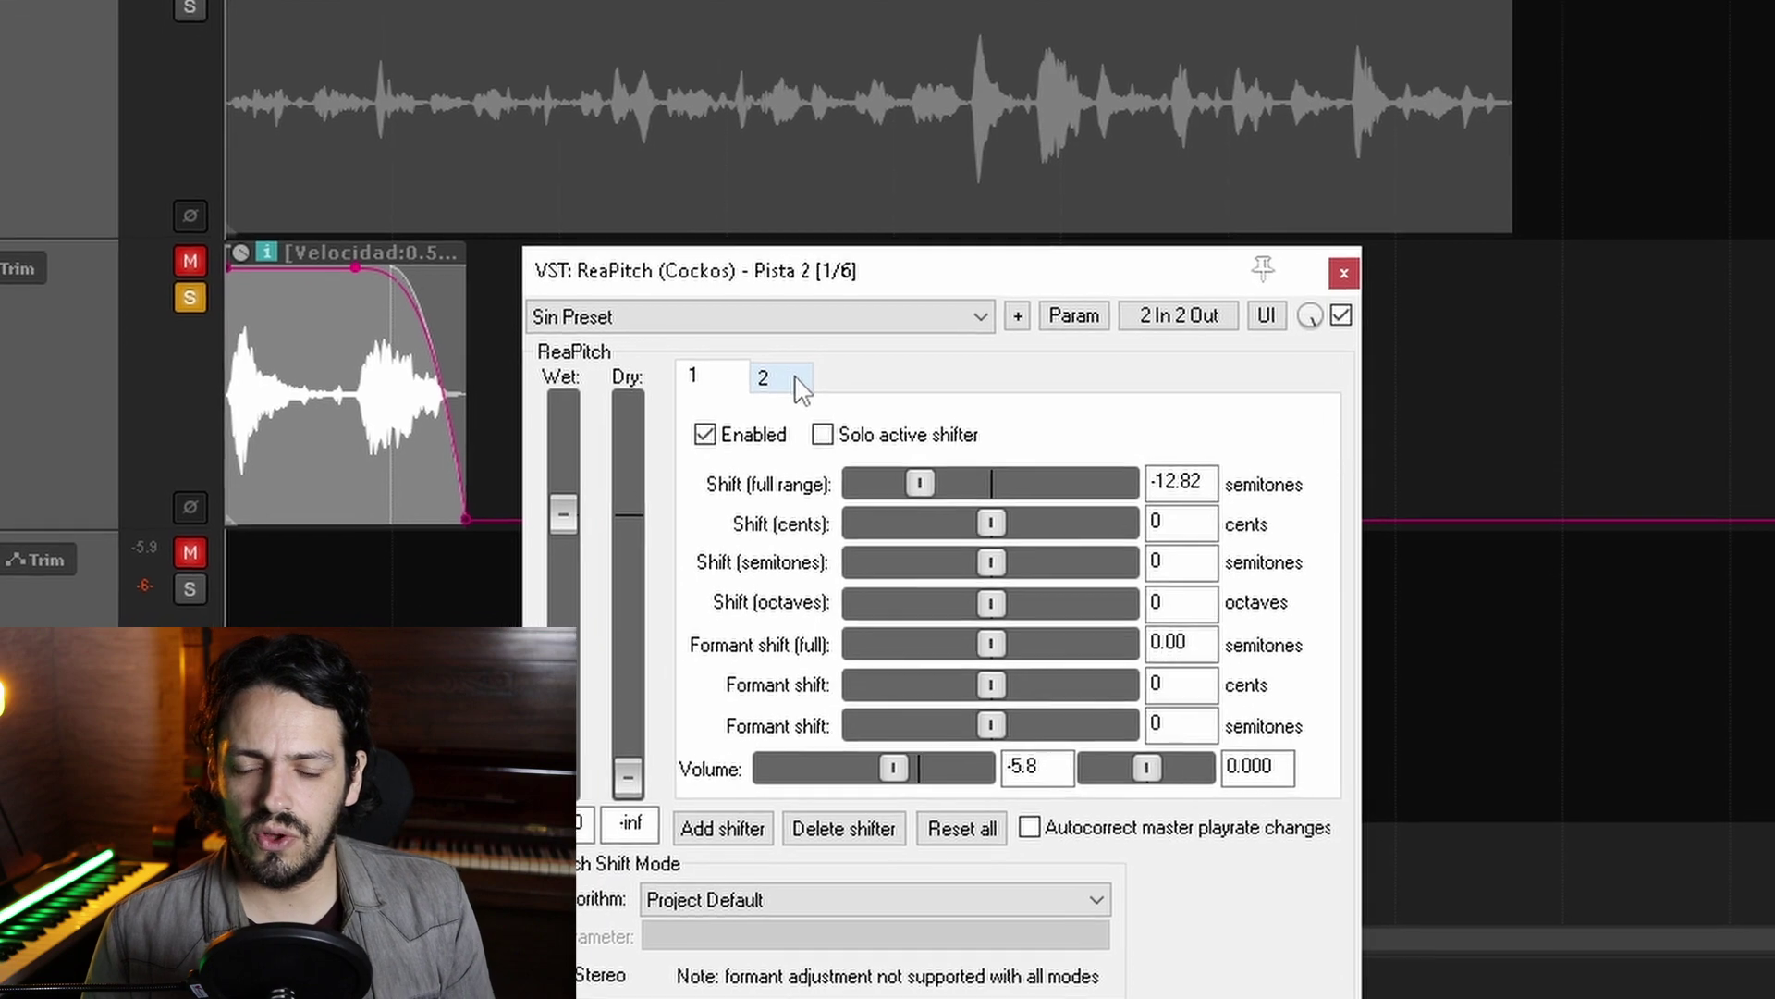
{"action": "left_click", "coordinate": [753, 400]}
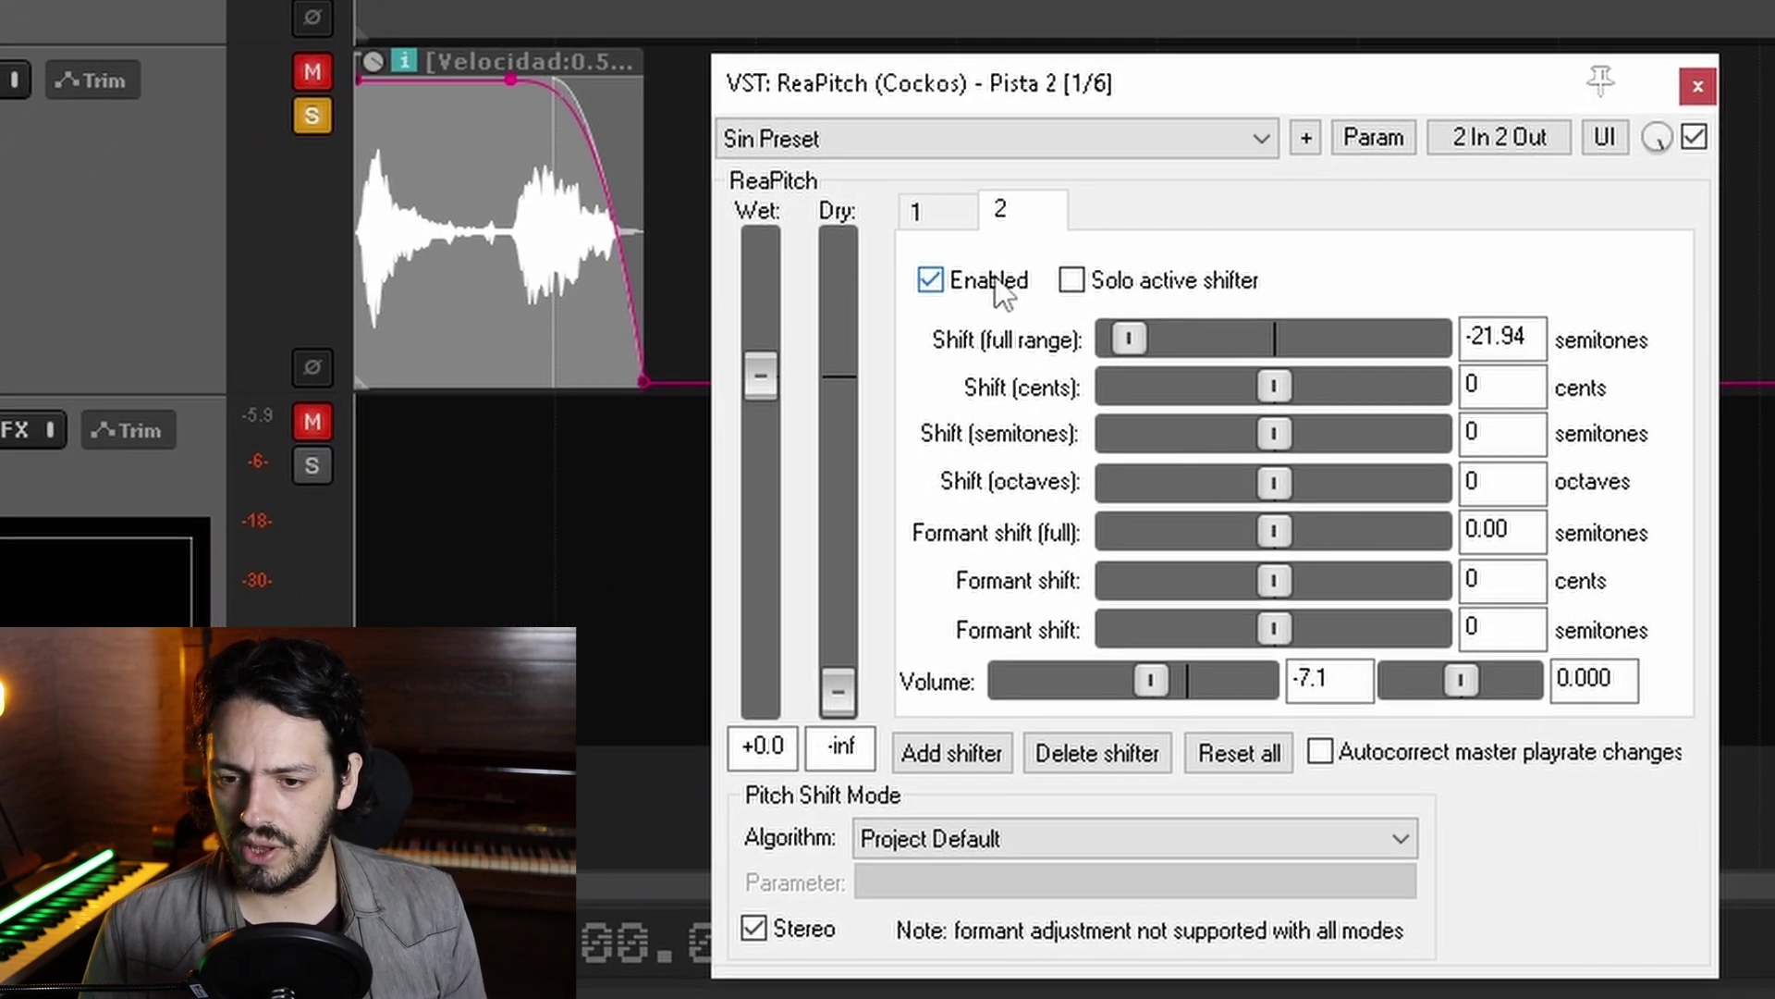
{"action": "left_click", "coordinate": [951, 215]}
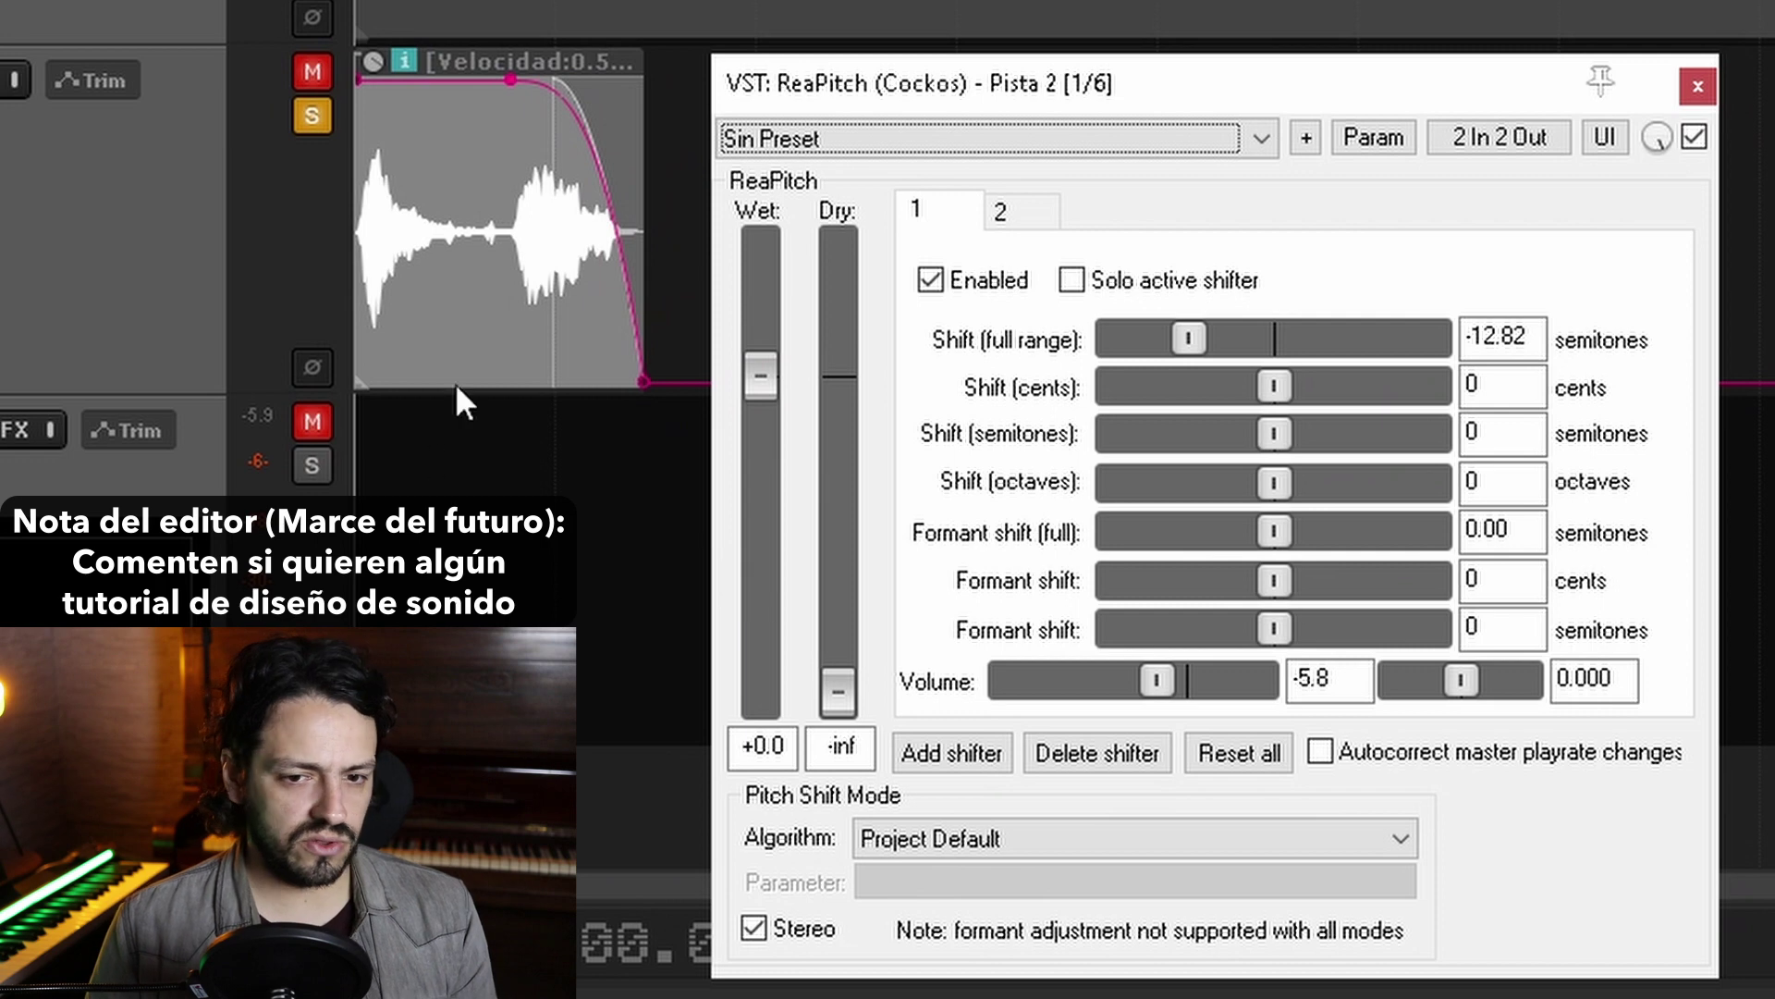
{"action": "key", "text": "space"}
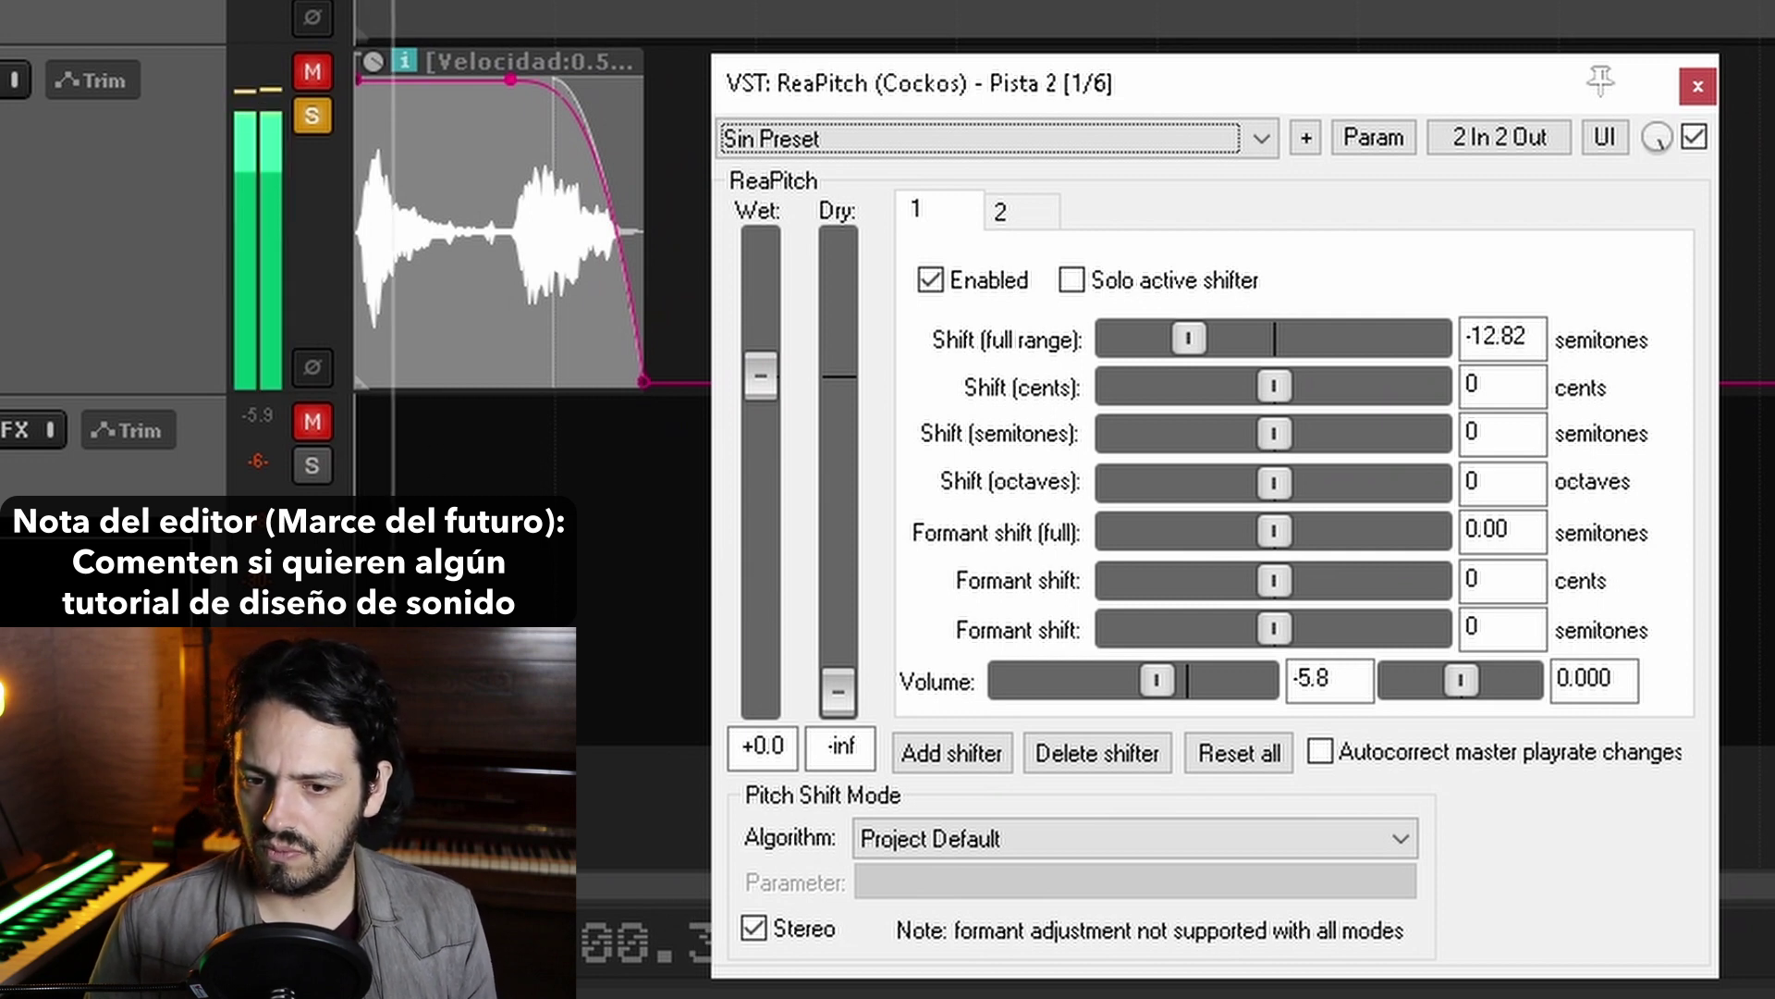